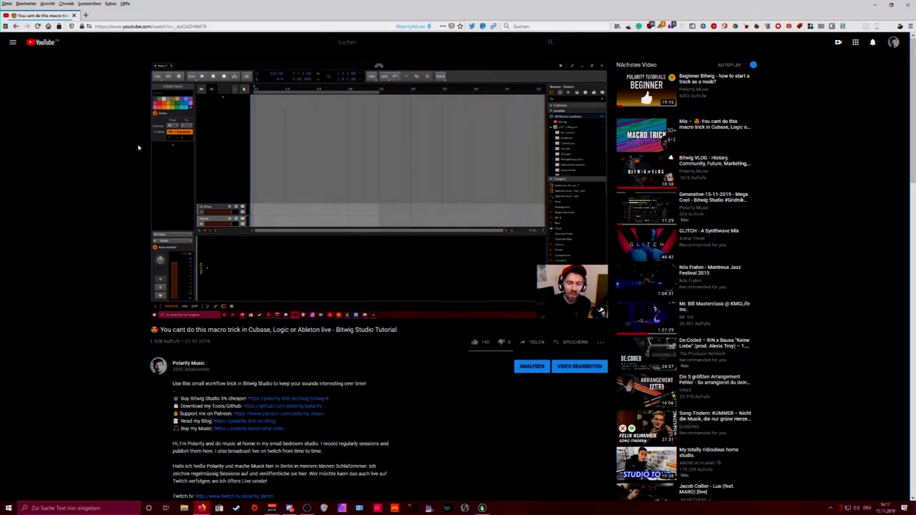
# - Redeem the blog's 5% voucher code POLARITY in the Bitwig Studio cart, bringing it to 360,06 €
pyautogui.scroll(-4, 138, 160)
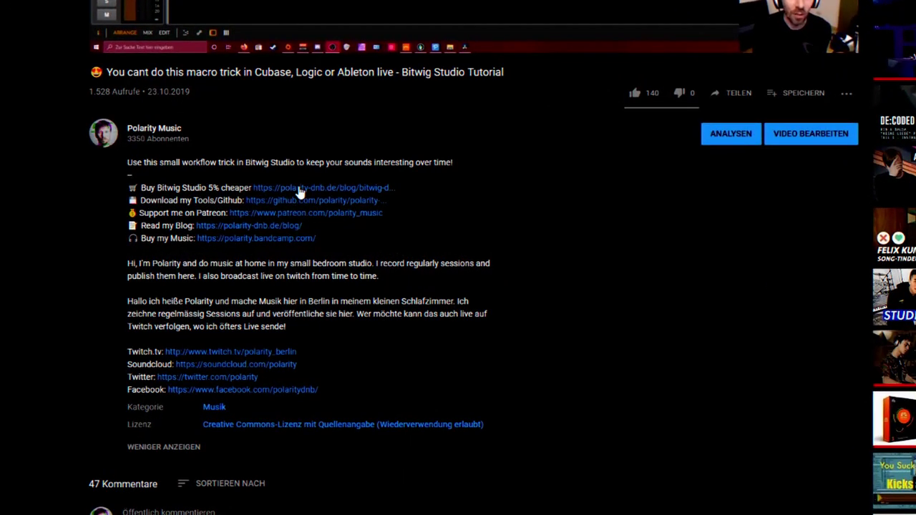
pyautogui.click(299, 189)
pyautogui.scroll(-1, 273, 217)
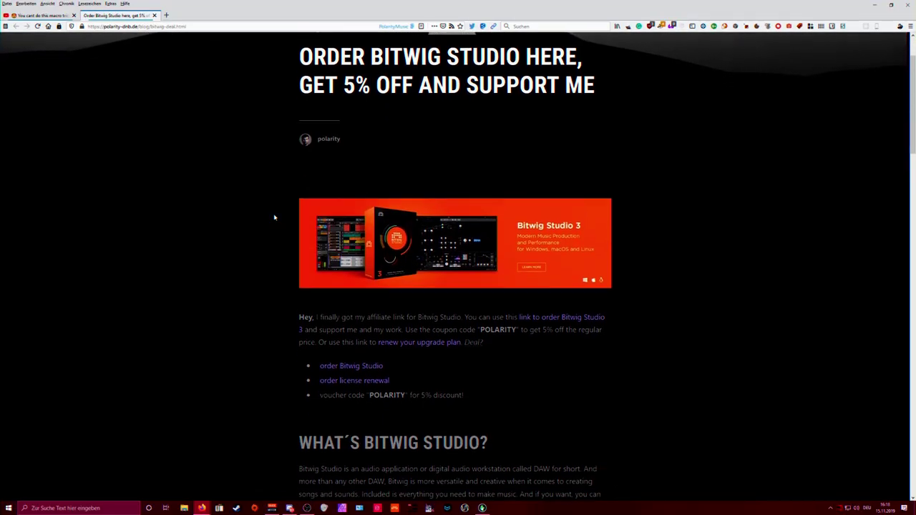
pyautogui.doubleClick(495, 330)
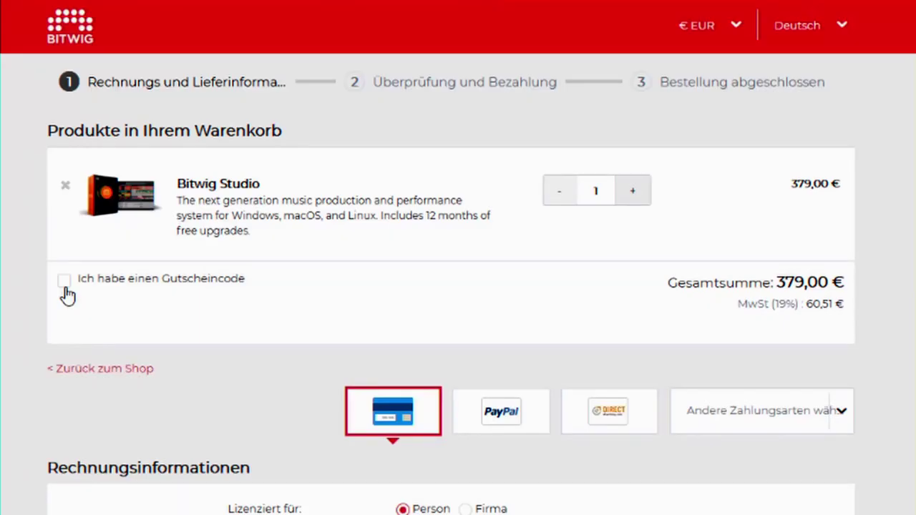
pyautogui.click(64, 289)
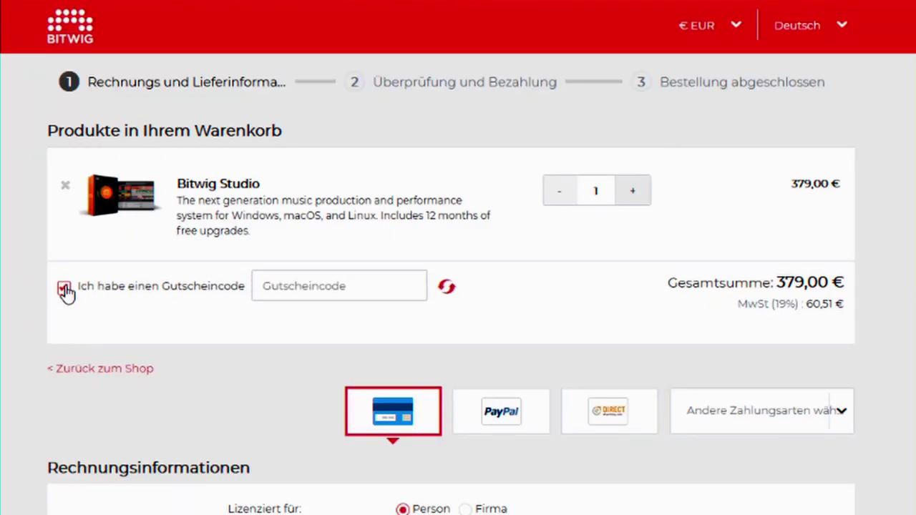
pyautogui.click(280, 287)
pyautogui.write('POLAR')
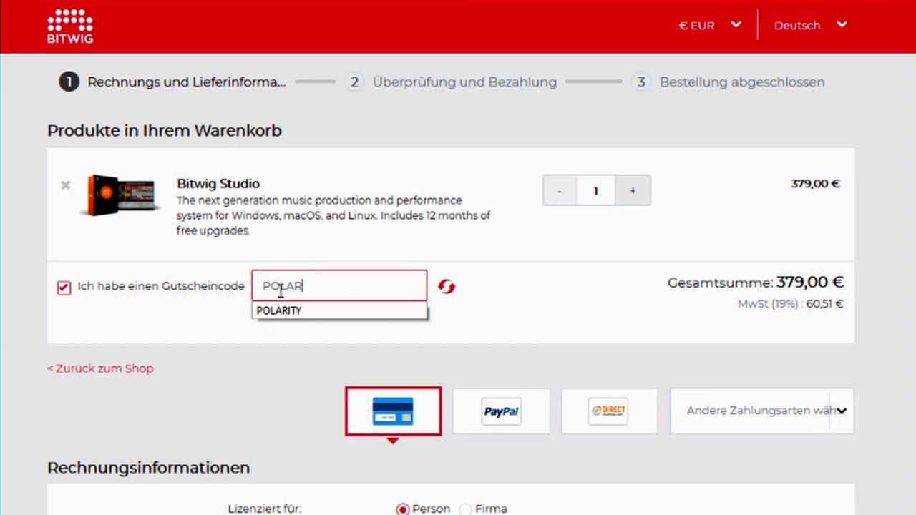
pyautogui.write('ITY')
pyautogui.click(446, 287)
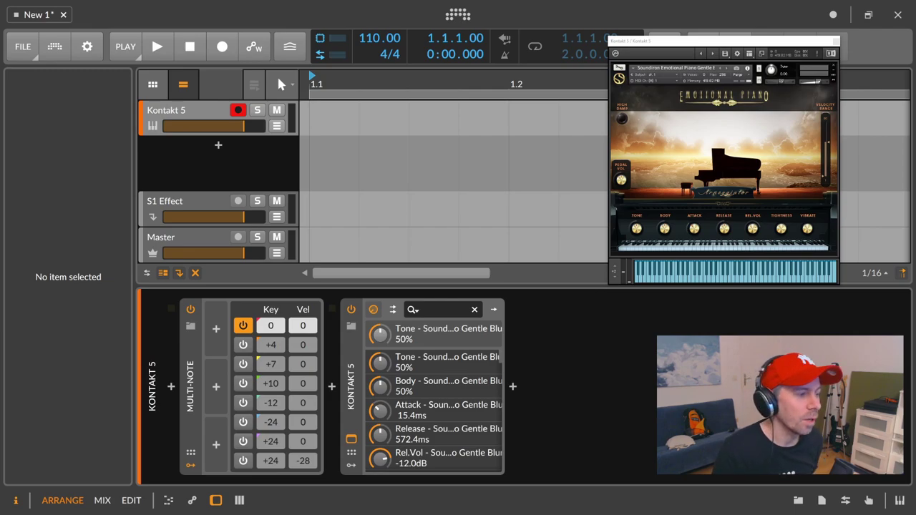
# - Select the Multi-Note device in front of the Kontakt piano to show its details
pyautogui.click(713, 47)
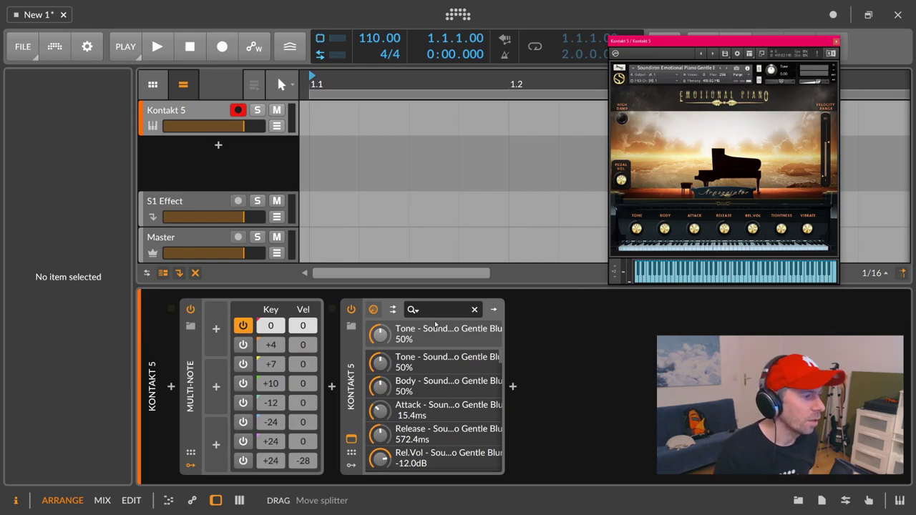
pyautogui.click(190, 367)
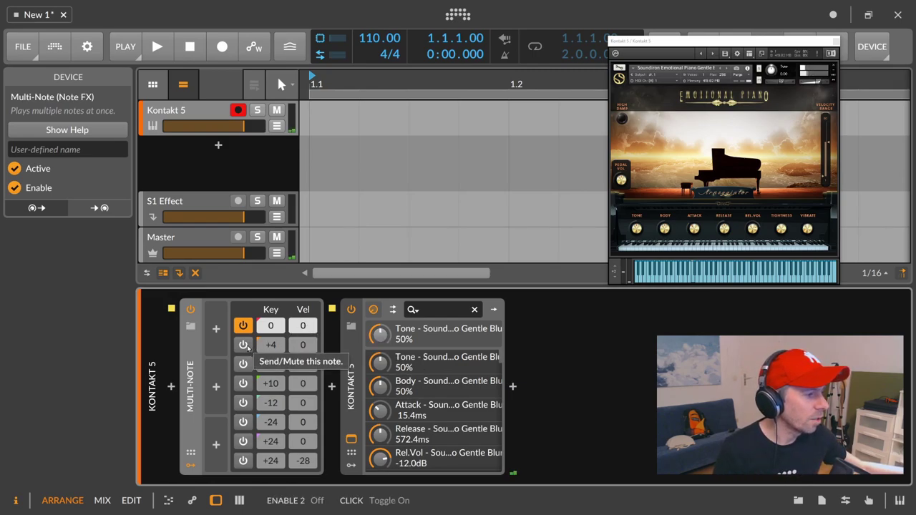
# - Switch on Multi-Note voices 2 and 3 and raise the third voice's offset from +6 to +7
pyautogui.click(243, 345)
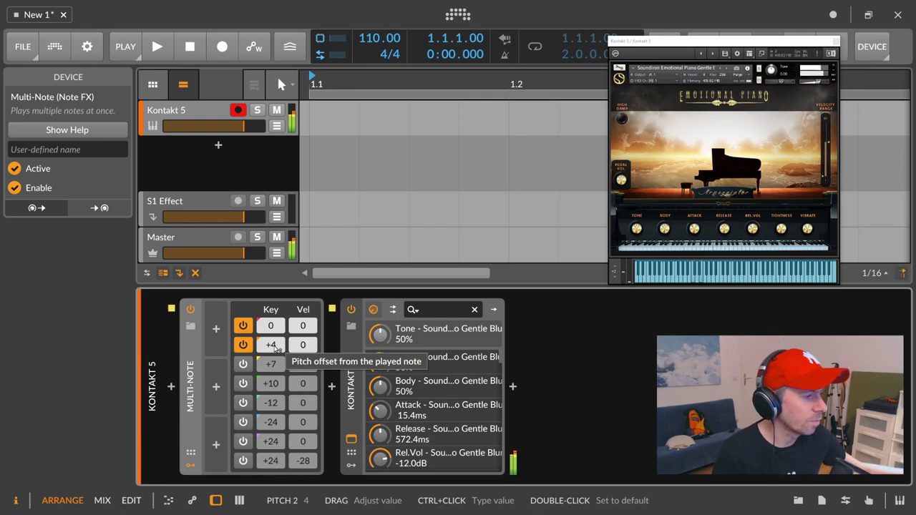
pyautogui.click(241, 367)
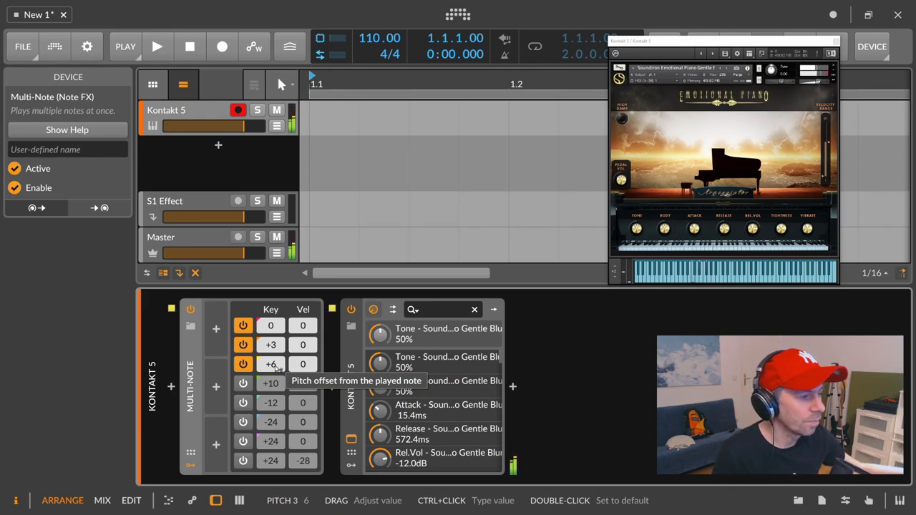
pyautogui.moveTo(278, 367); pyautogui.dragTo(278, 367)
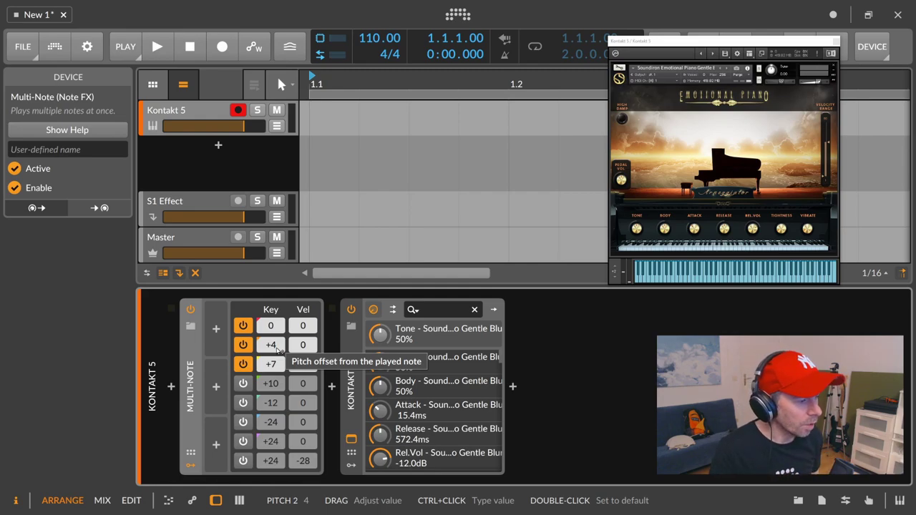
pyautogui.hotkey('alt', 'Tab')
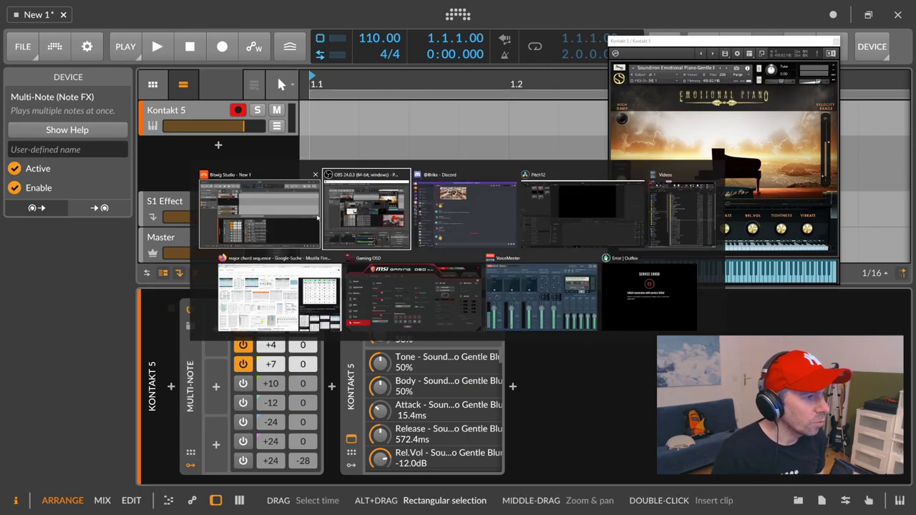
pyautogui.click(294, 288)
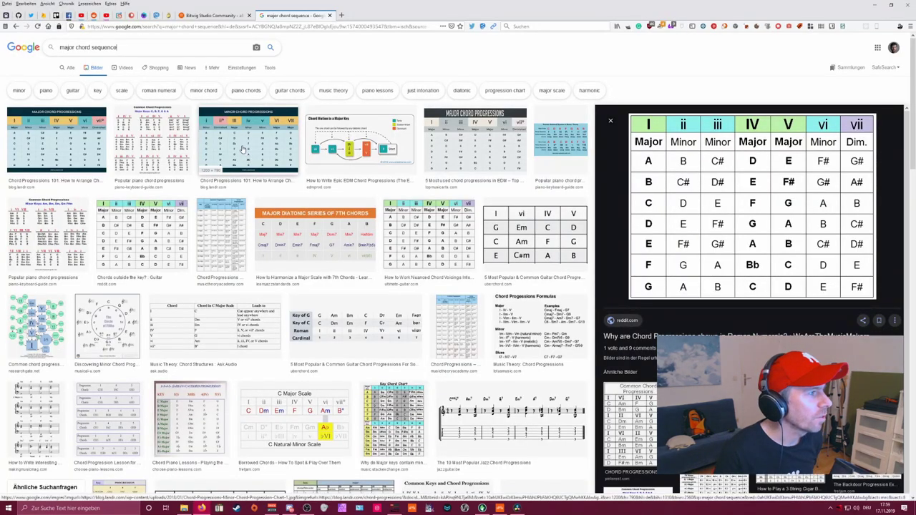
pyautogui.moveTo(117, 48); pyautogui.dragTo(59, 48)
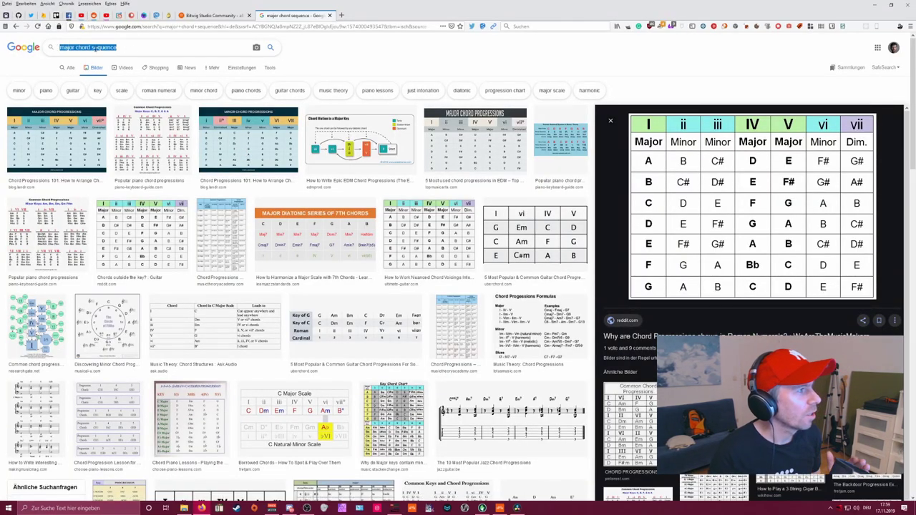
pyautogui.click(124, 47)
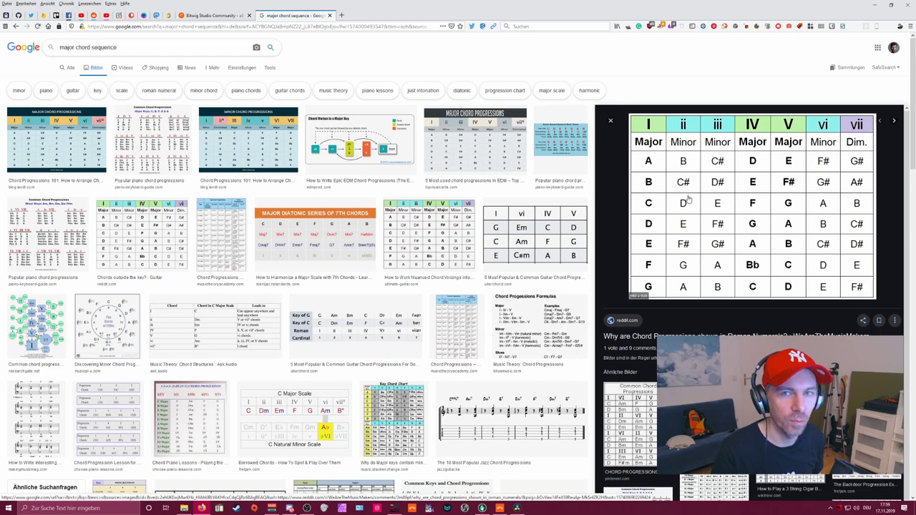
pyautogui.hotkey('alt', 'Tab')
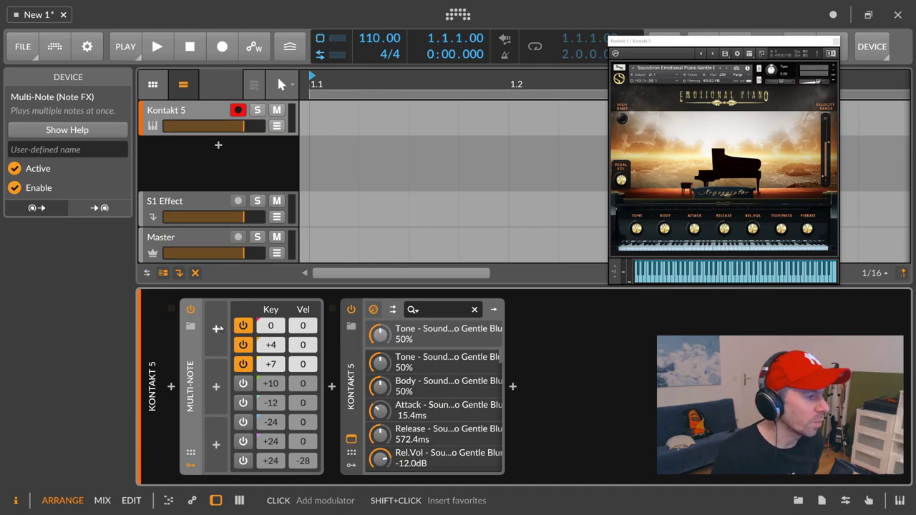
# - Add the Pitch-12 modulator to Multi-Note by searching 'pi' in the modulator list
pyautogui.click(217, 330)
pyautogui.write('pit')
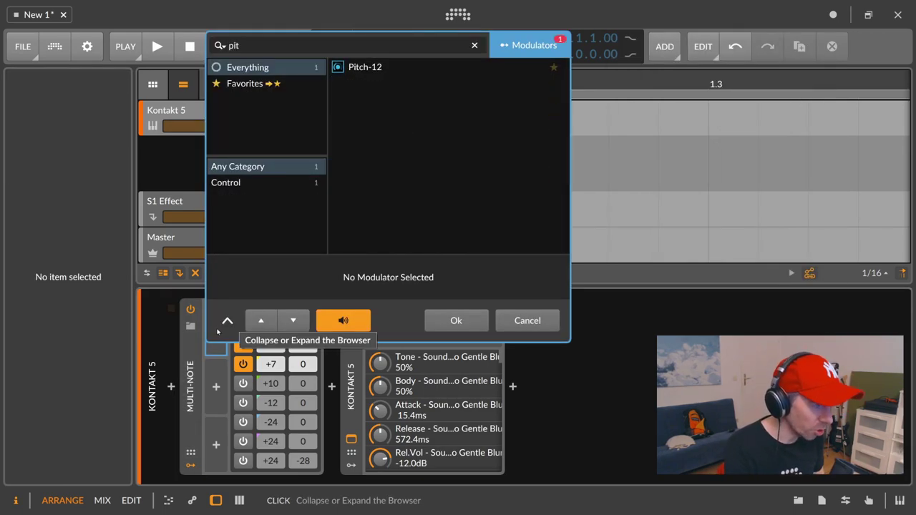
pyautogui.press('Return')
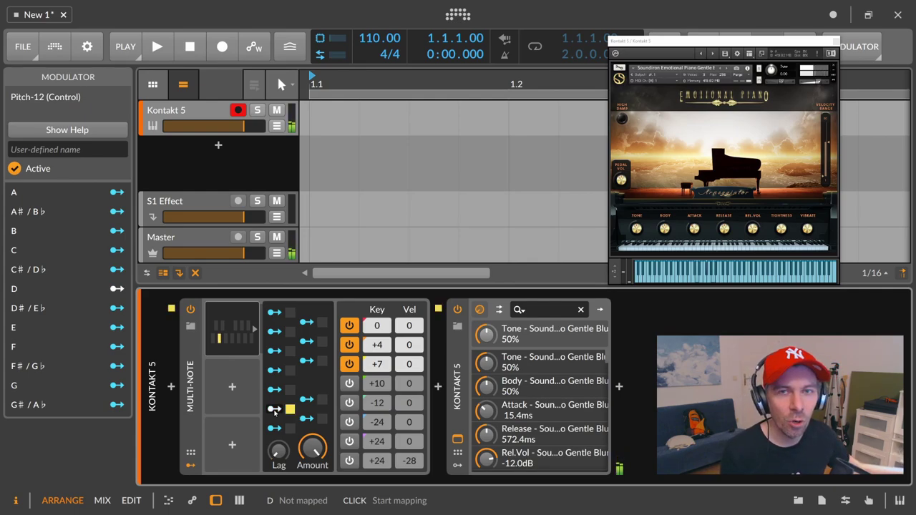
# - Map Pitch-12's D and E outputs to the second voice's pitch at -1.000 each
pyautogui.click(274, 409)
pyautogui.moveTo(377, 344); pyautogui.dragTo(377, 370)
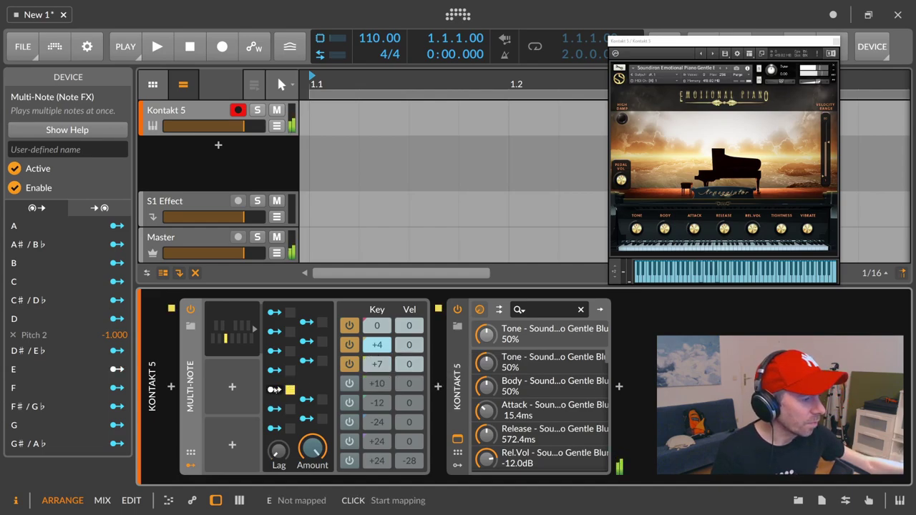
pyautogui.click(116, 369)
pyautogui.moveTo(377, 325); pyautogui.dragTo(379, 352)
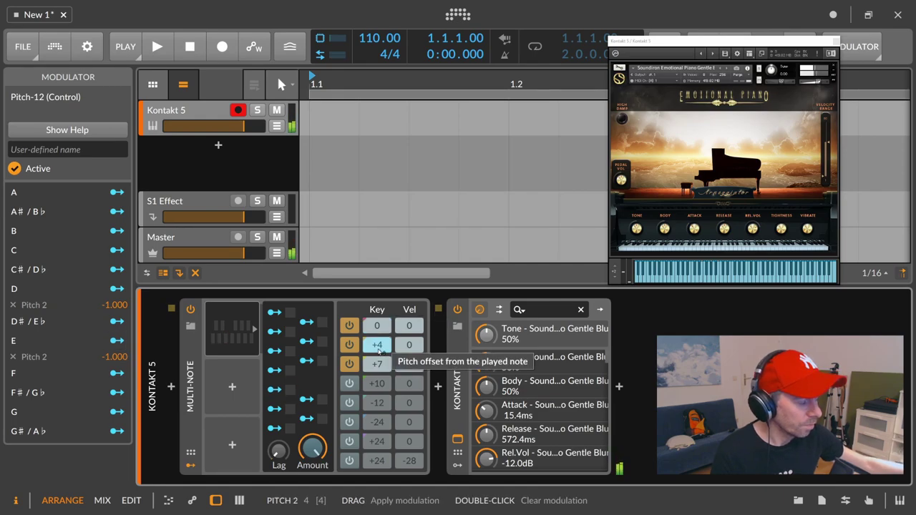
pyautogui.hotkey('alt', 'Tab')
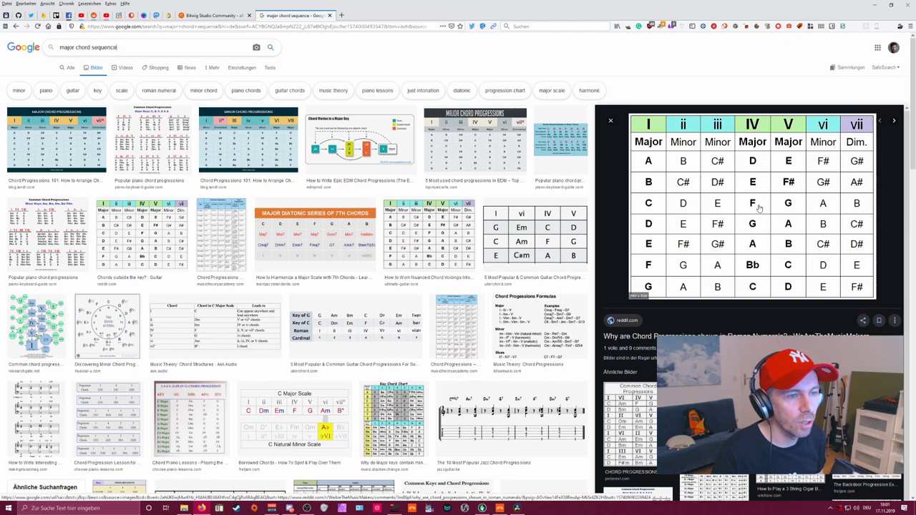
pyautogui.hotkey('alt', 'Tab')
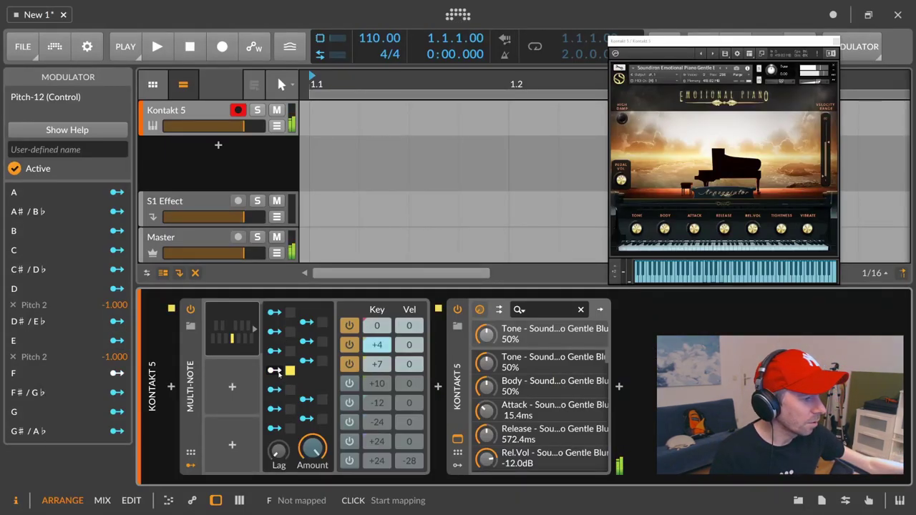
# - Map Pitch-12's A to the second voice and B to the second and third voices, each -1.000
pyautogui.click(332, 371)
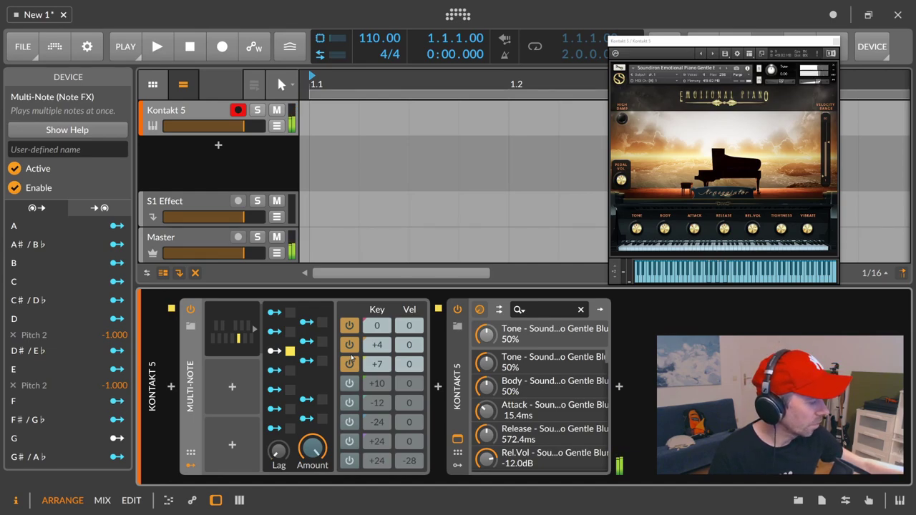
pyautogui.click(275, 332)
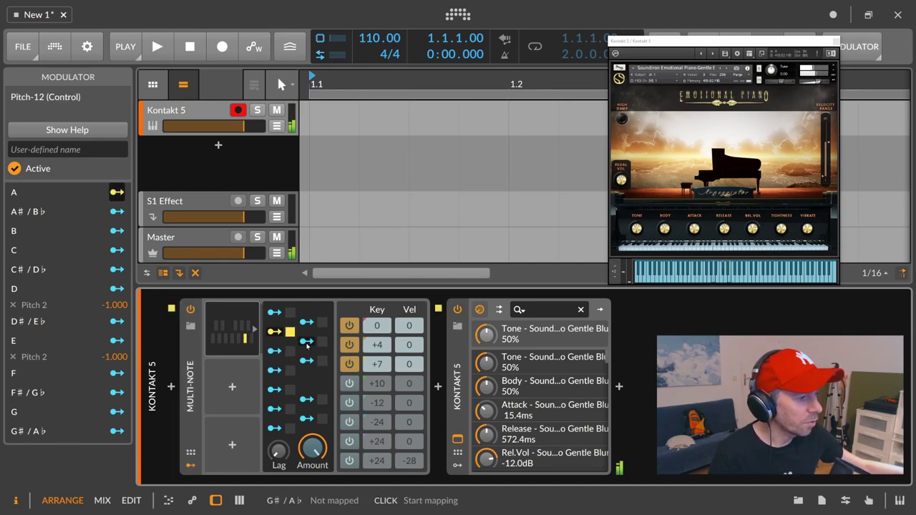
pyautogui.moveTo(377, 345); pyautogui.dragTo(377, 401)
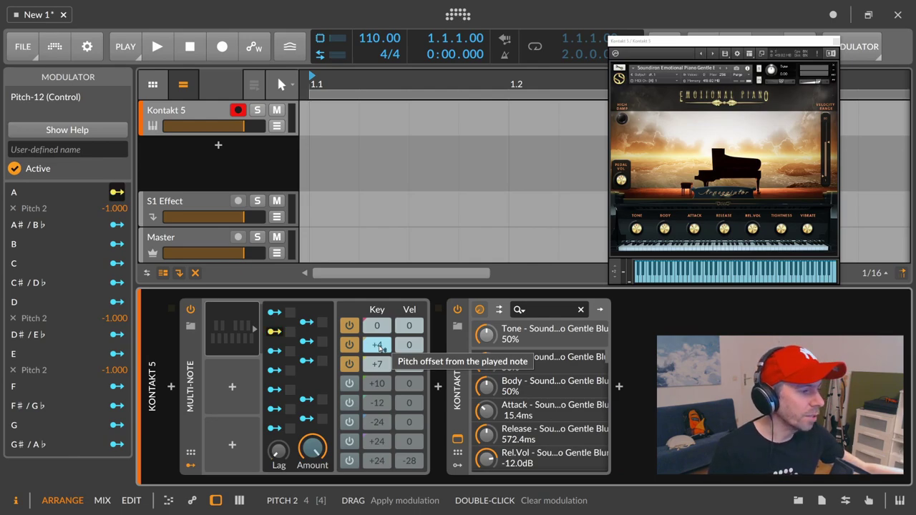
pyautogui.click(328, 340)
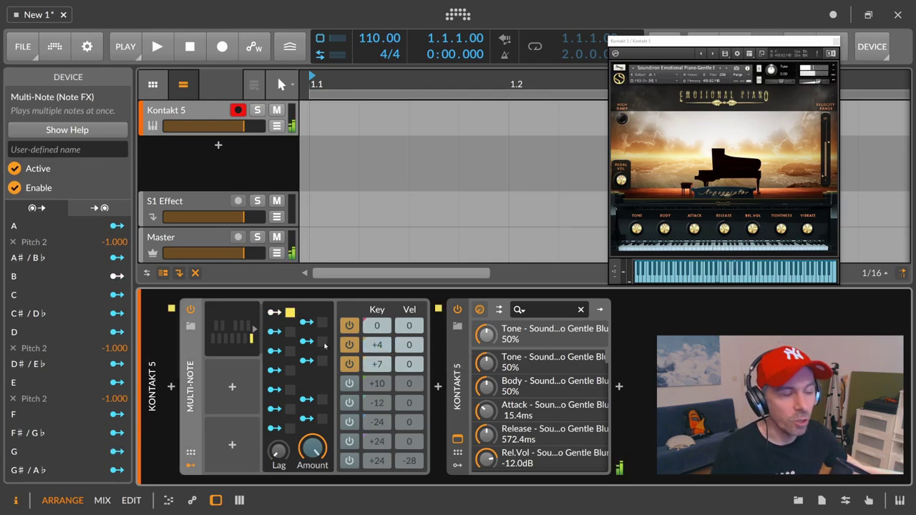
pyautogui.moveTo(377, 345); pyautogui.dragTo(377, 330)
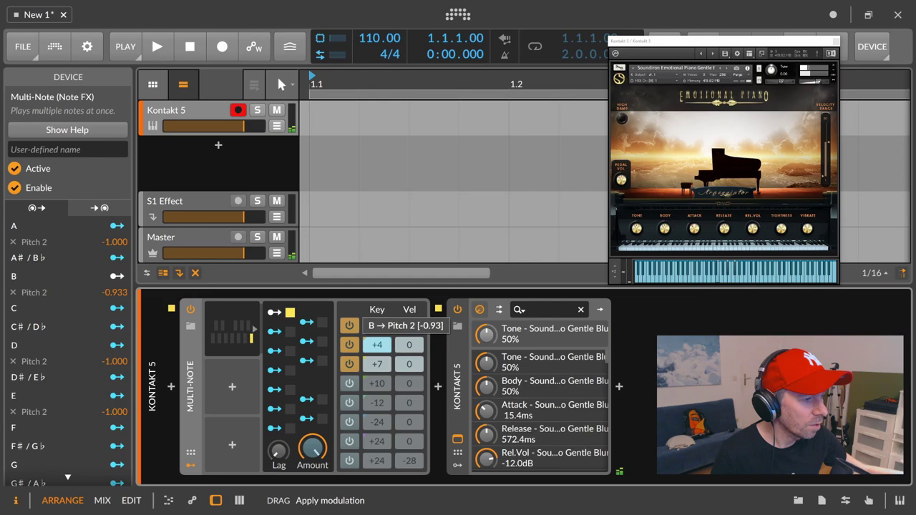
pyautogui.moveTo(378, 364); pyautogui.dragTo(378, 351)
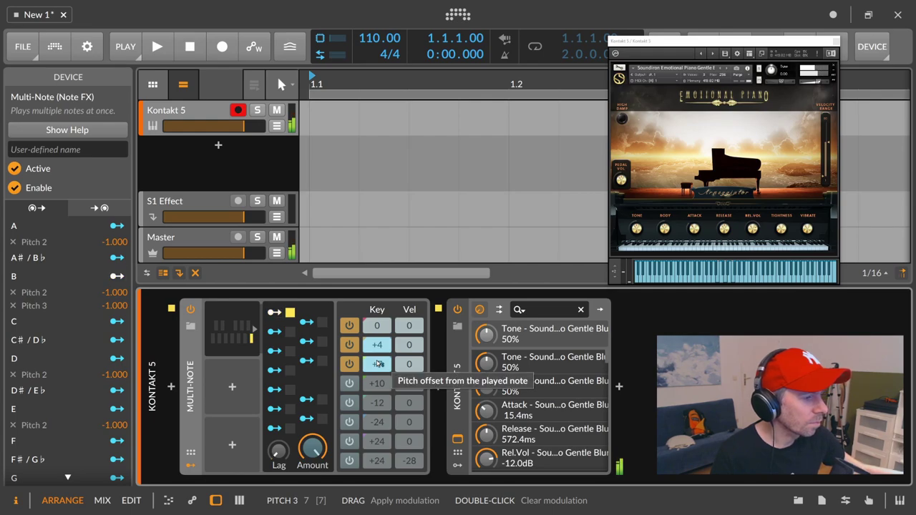
pyautogui.click(274, 313)
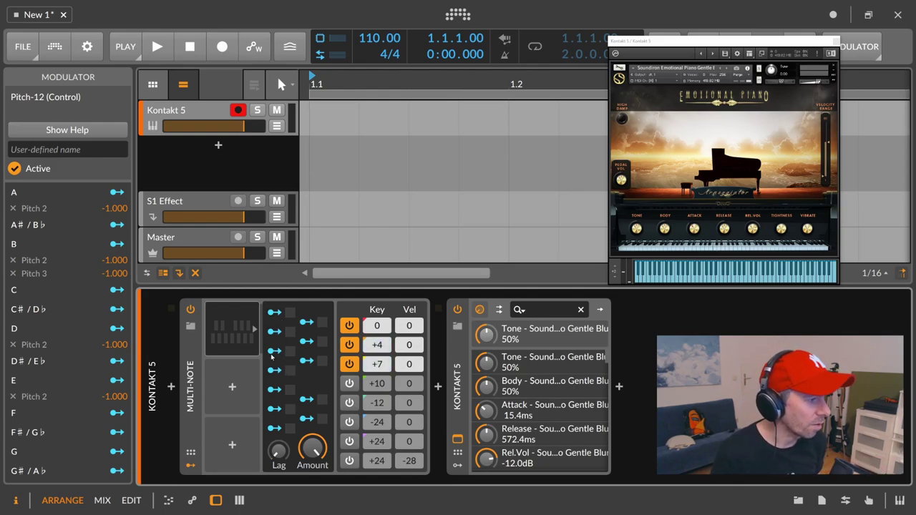
pyautogui.click(241, 334)
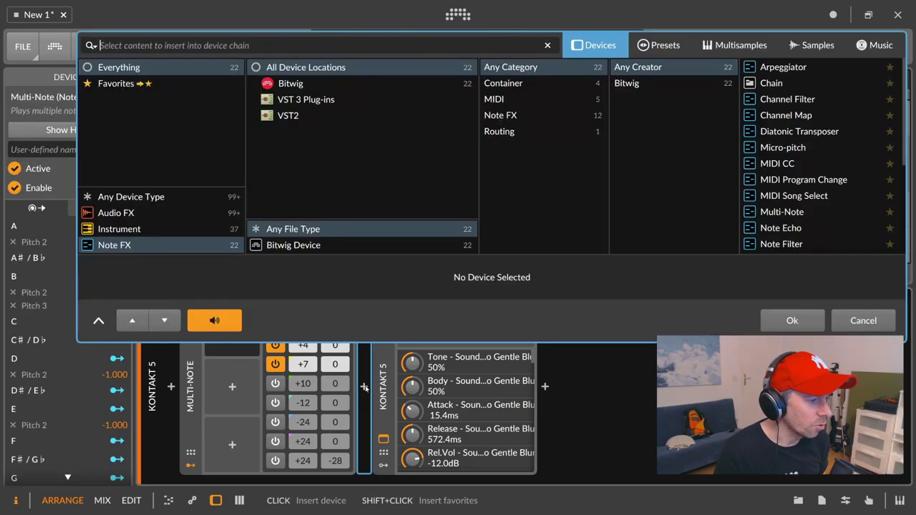
pyautogui.click(363, 386)
pyautogui.write('dia')
pyautogui.press('Down')
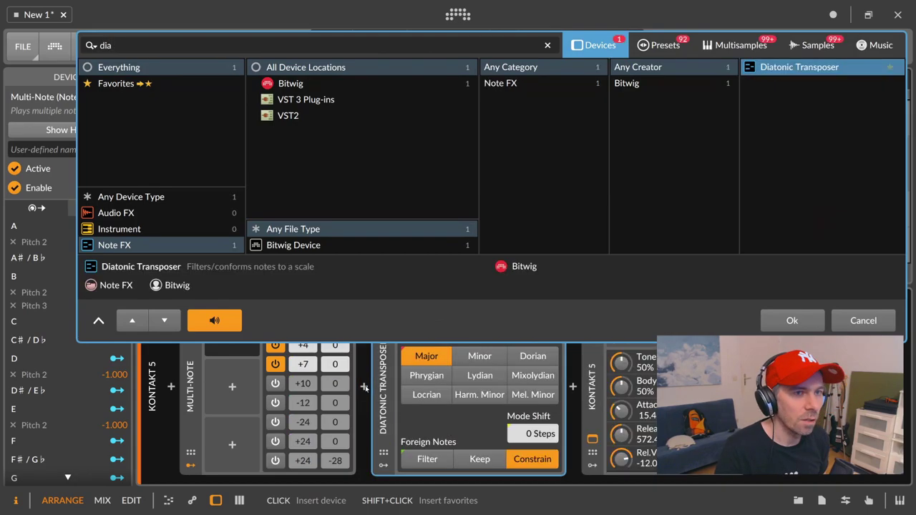
pyautogui.press('Return')
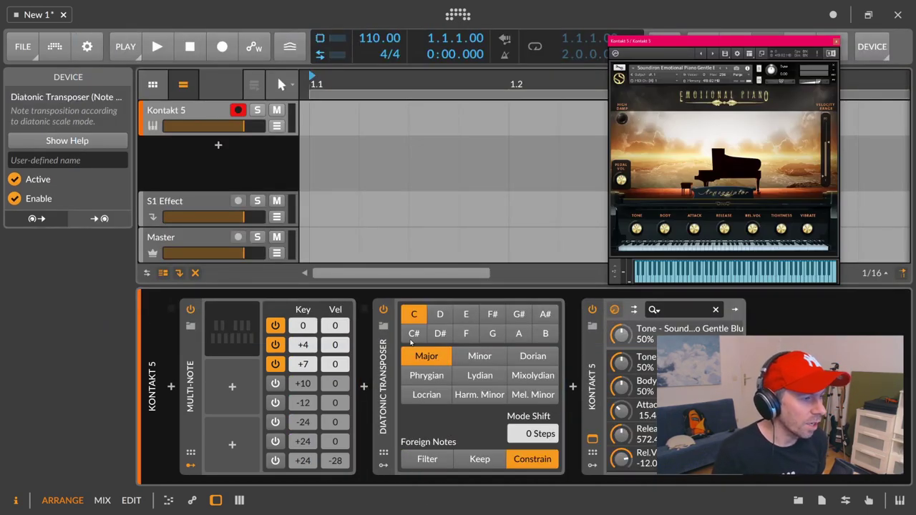
pyautogui.click(425, 357)
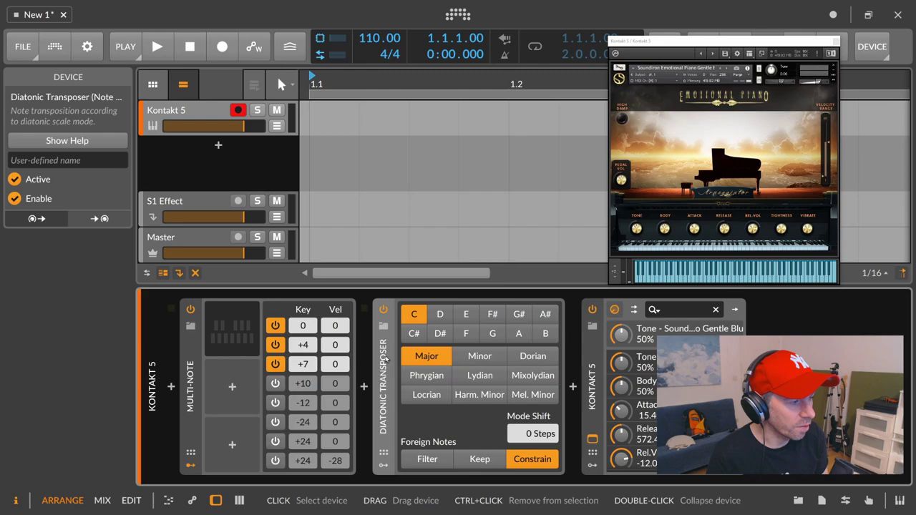
pyautogui.press('Delete')
pyautogui.click(233, 337)
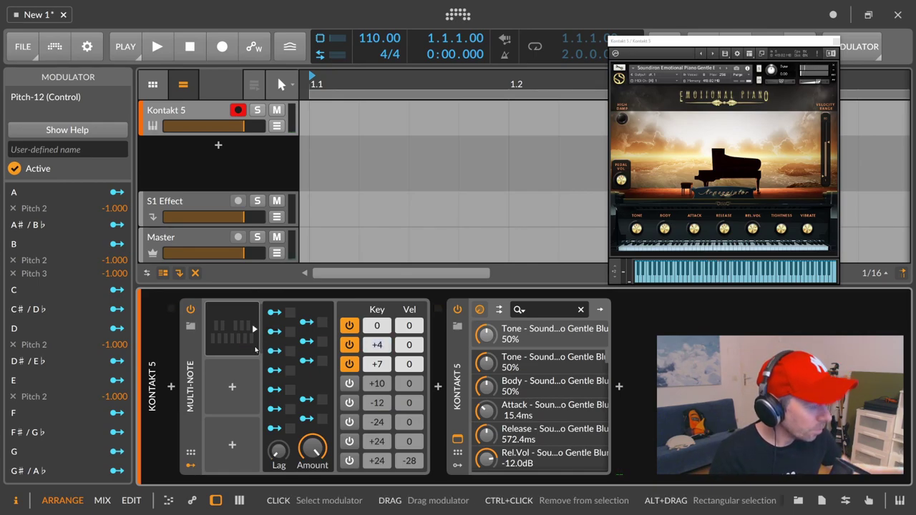
pyautogui.hotkey('alt', 'Tab')
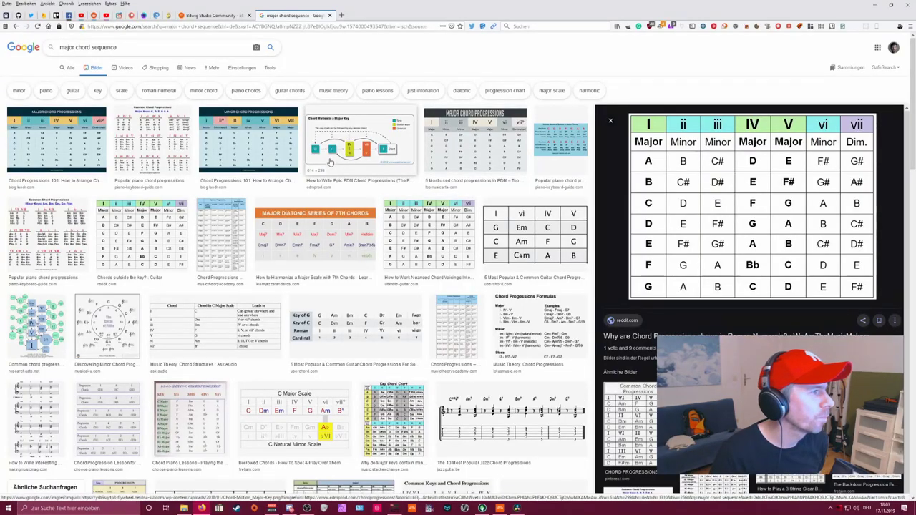
pyautogui.click(255, 144)
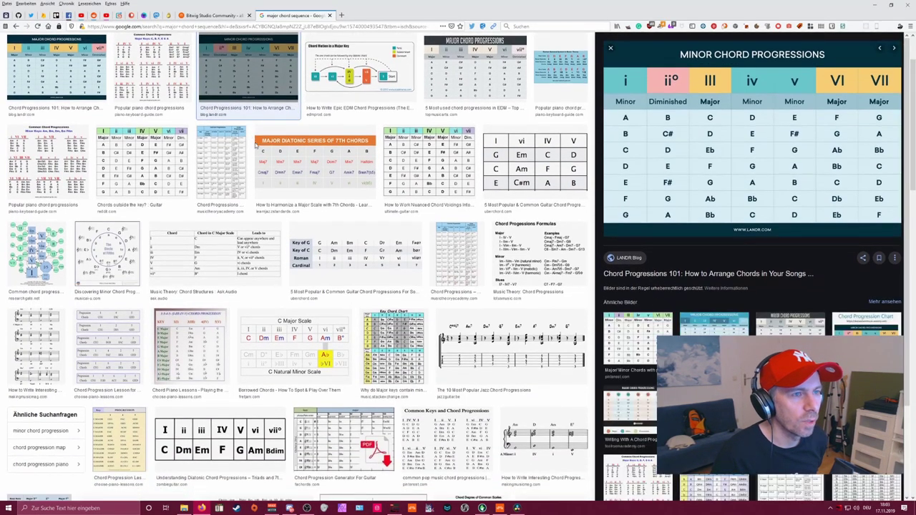
pyautogui.scroll(1, 255, 145)
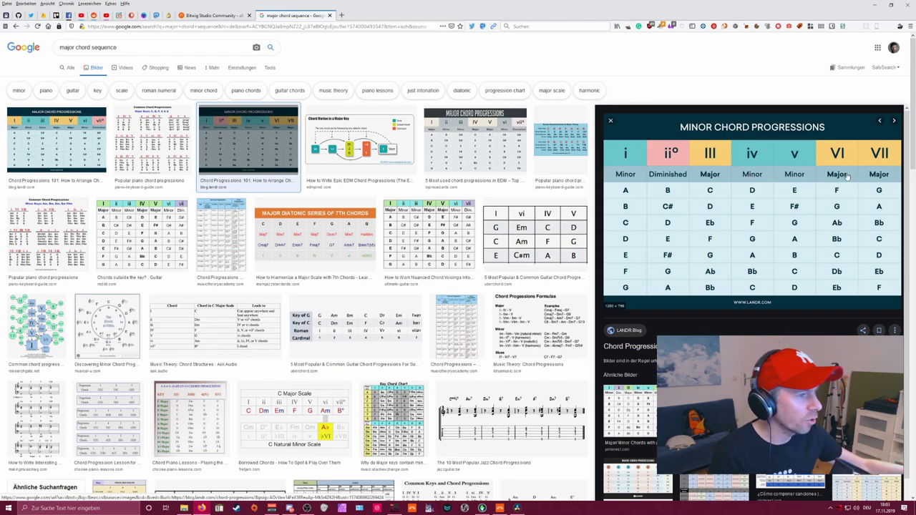
pyautogui.click(83, 131)
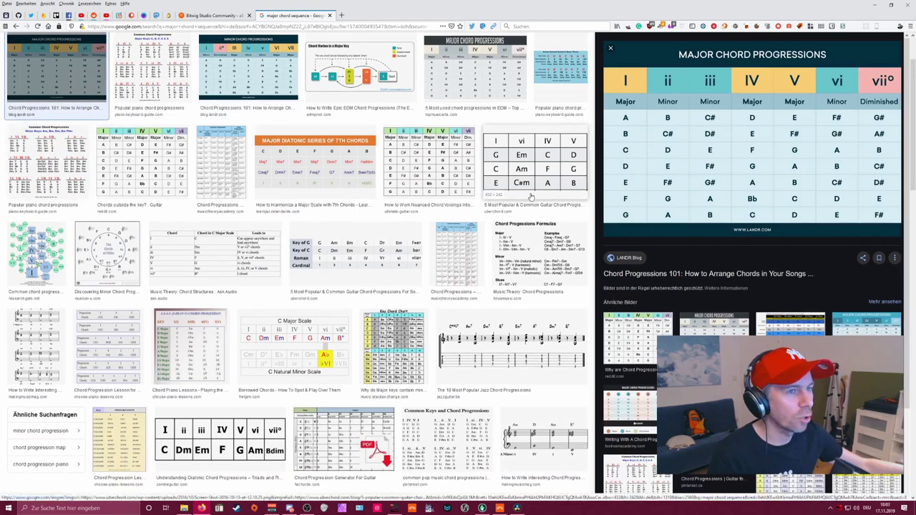
pyautogui.scroll(2, 653, 199)
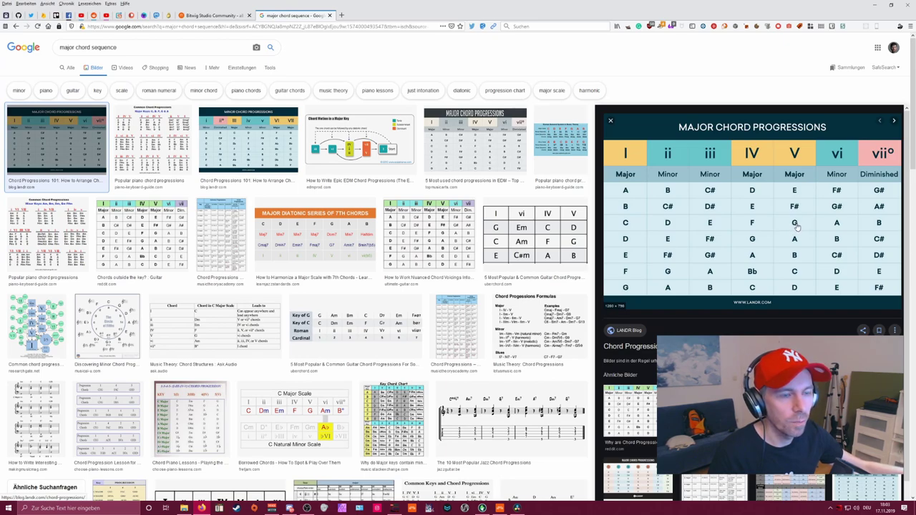
pyautogui.click(247, 133)
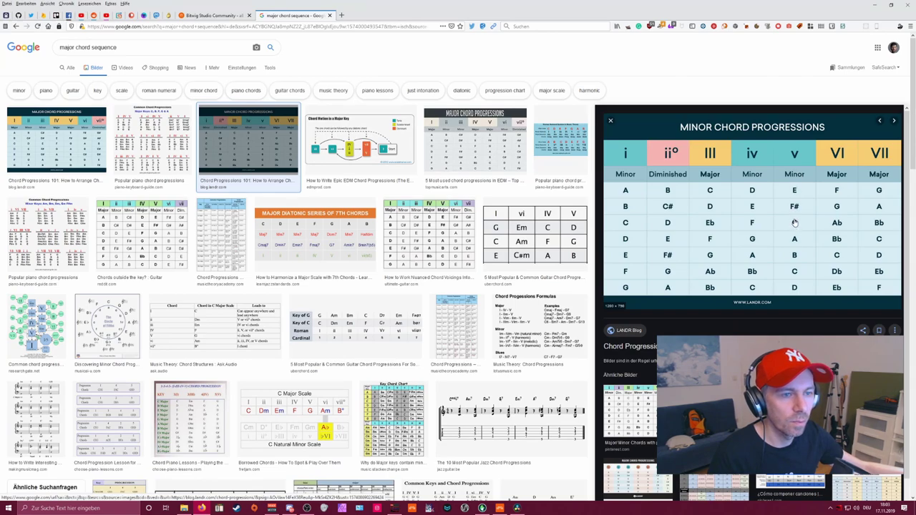
pyautogui.hotkey('alt', 'Tab')
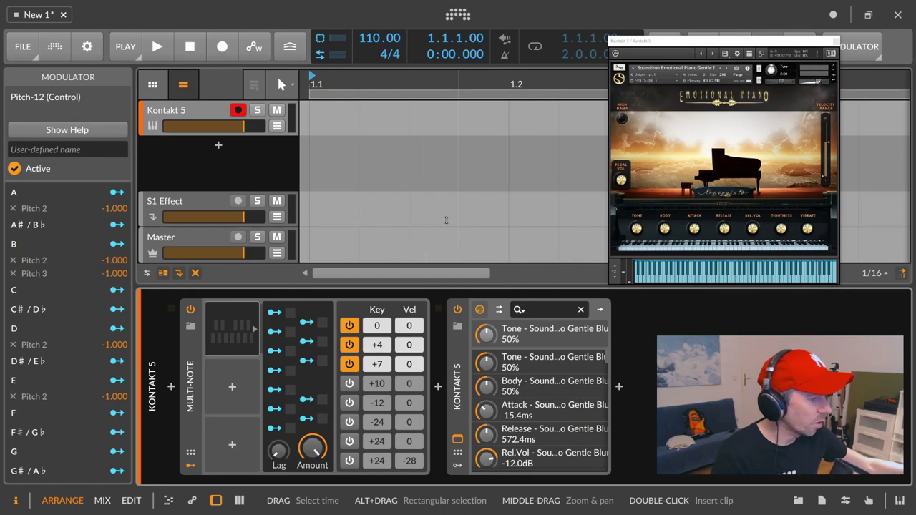
# - Map Pitch-12's G output to the second voice's pitch at -1.000, then open its +4 Key field
pyautogui.click(275, 351)
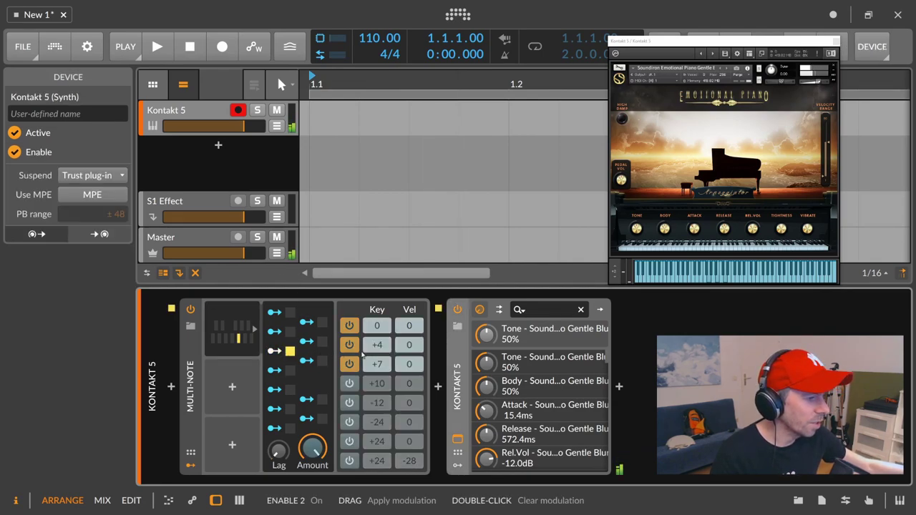
pyautogui.moveTo(377, 345); pyautogui.dragTo(377, 366)
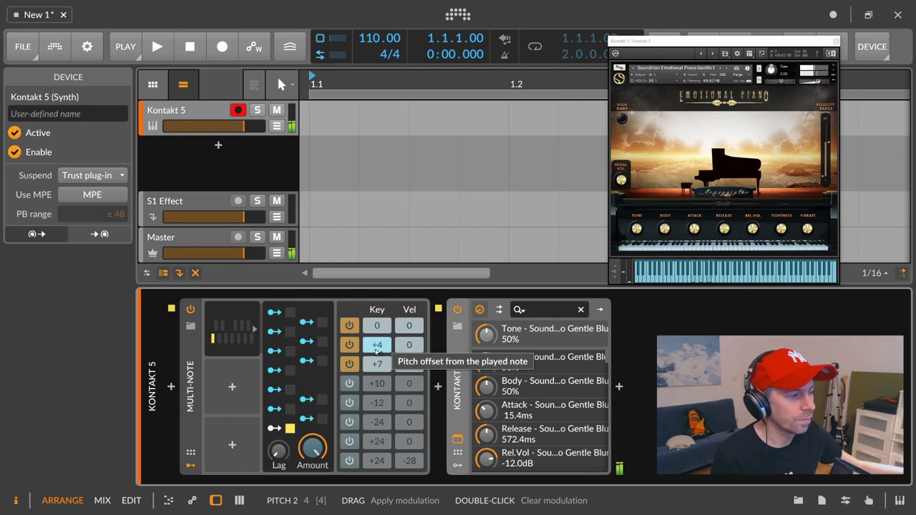
pyautogui.click(276, 351)
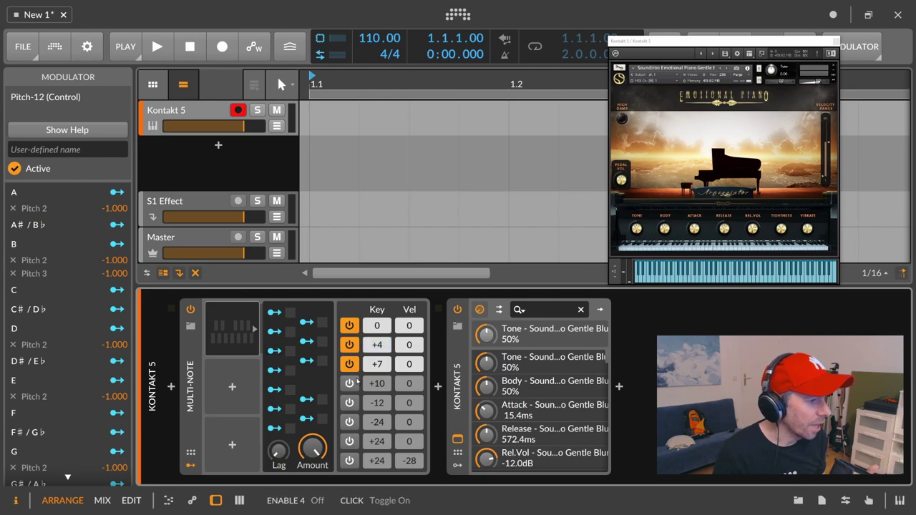
pyautogui.keyDown('ctrl'); pyautogui.click(377, 345); pyautogui.keyUp('ctrl')
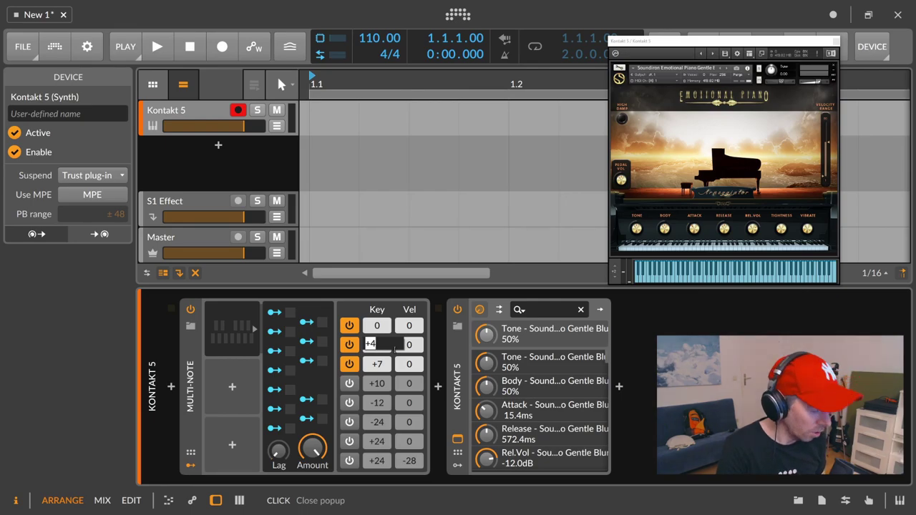
# - Try second-voice key offsets of +16, 0, +4, +12 and finally +16
pyautogui.write('16')
pyautogui.press('Home')
pyautogui.write('+')
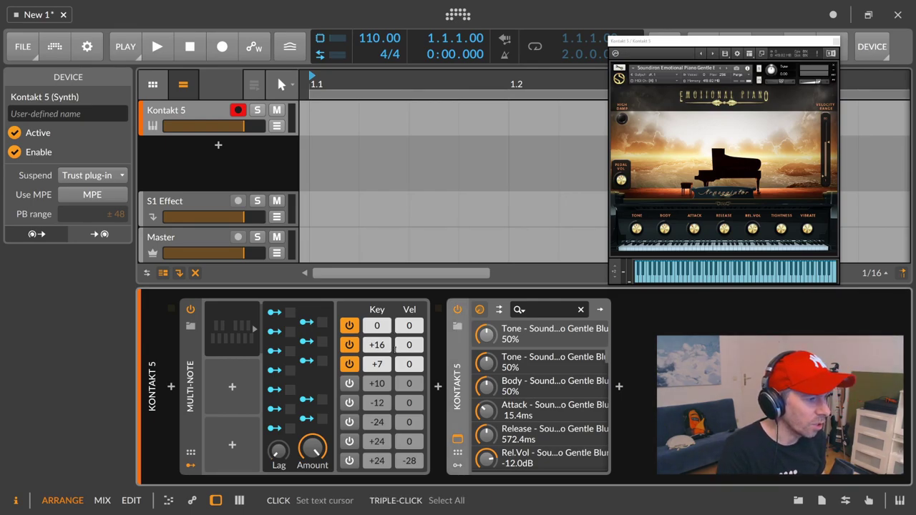
pyautogui.write('0')
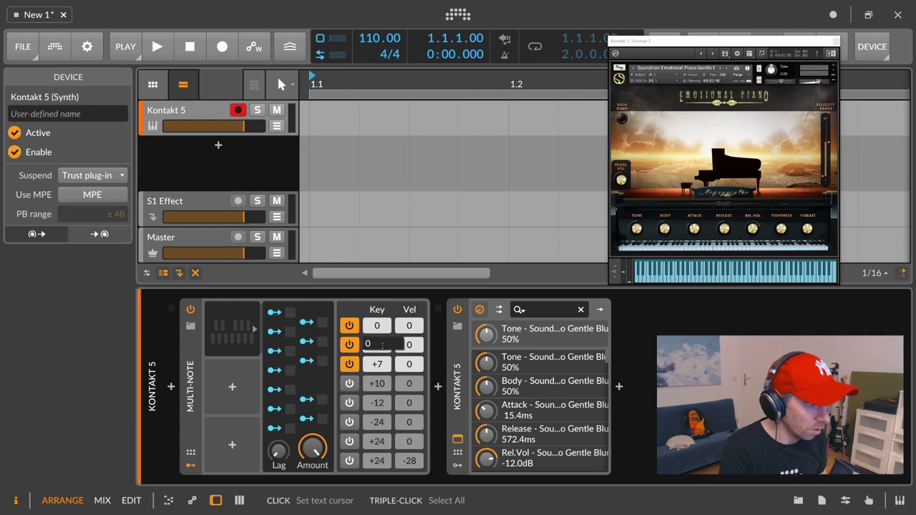
pyautogui.press('Return')
pyautogui.doubleClick(382, 345)
pyautogui.write('4')
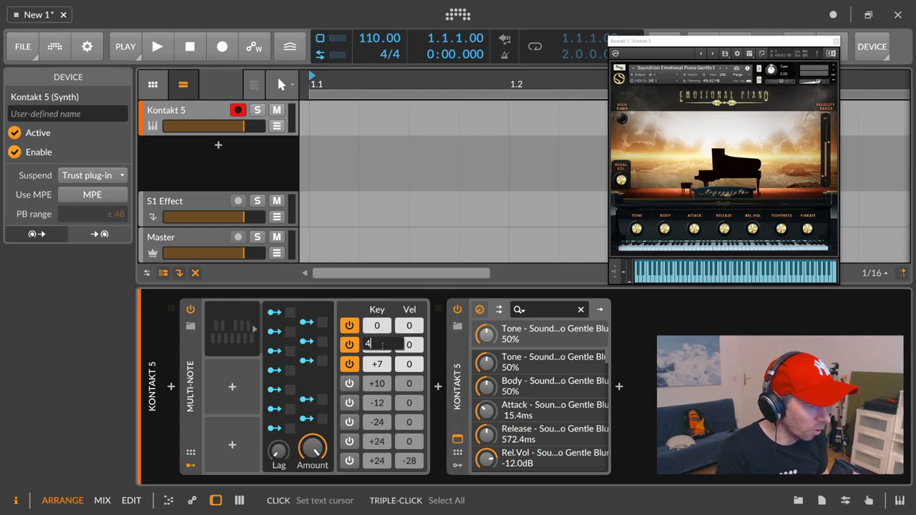
pyautogui.press('Return')
pyautogui.doubleClick(383, 346)
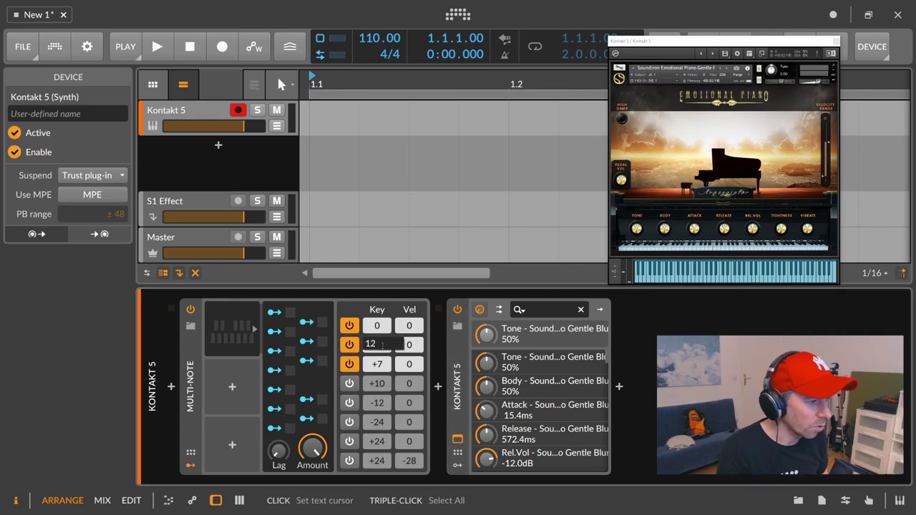
pyautogui.write('12')
pyautogui.press('Return')
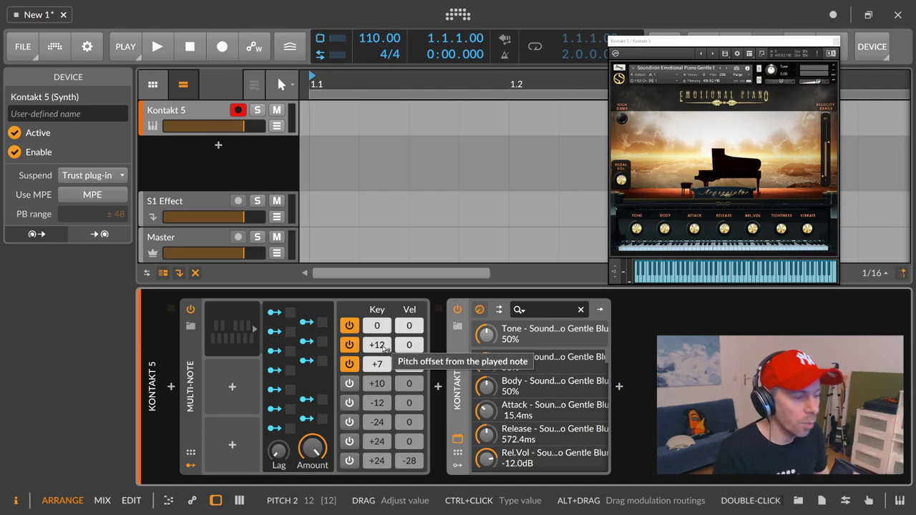
pyautogui.doubleClick(382, 346)
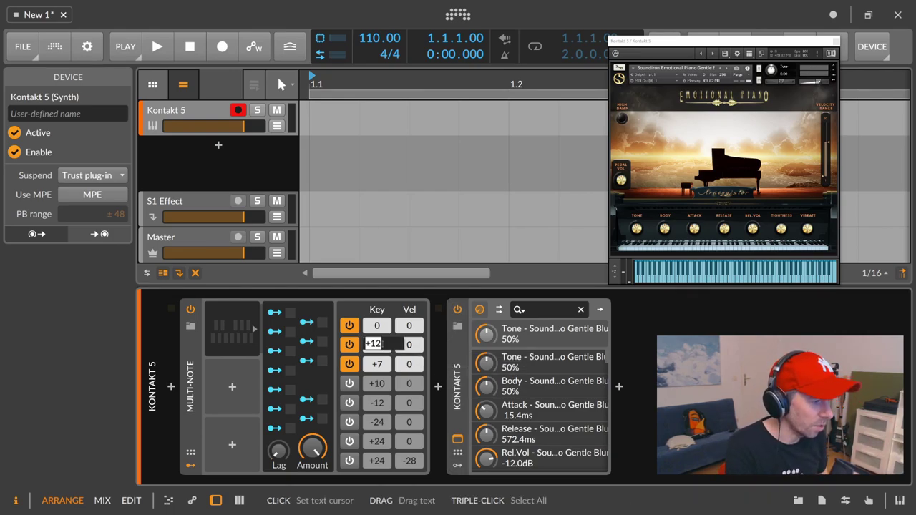
pyautogui.write('16')
pyautogui.press('Return')
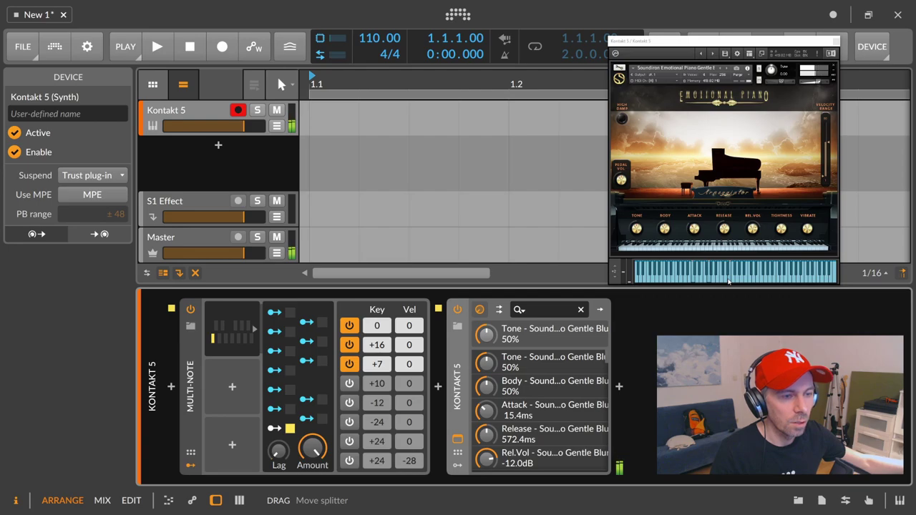
# - Set the second voice's key offset back to +4
pyautogui.keyDown('ctrl'); pyautogui.click(377, 344); pyautogui.keyUp('ctrl')
pyautogui.write('4')
pyautogui.press('Return')
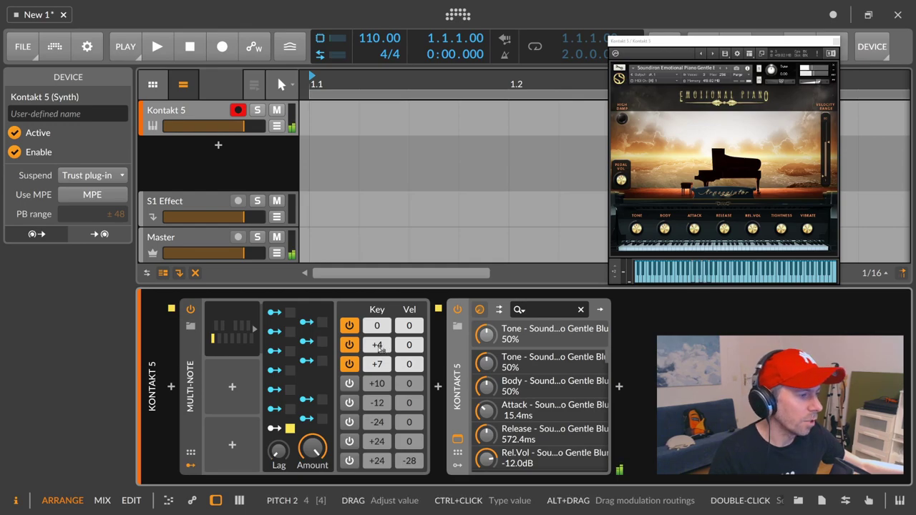
# - Drag the second voice's key offset upward to audition a higher interval
pyautogui.moveTo(377, 344); pyautogui.dragTo(377, 325)
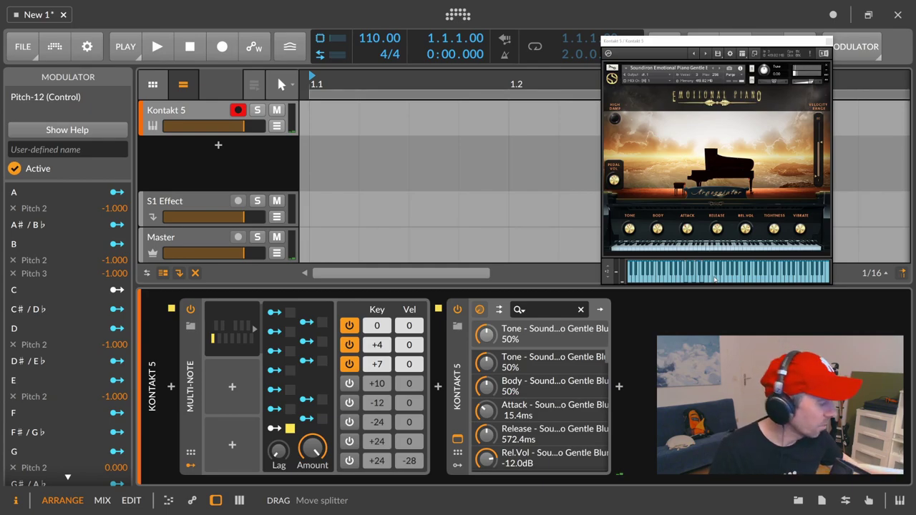
# - Audition the chord, then map Pitch-12's E output to lower the third voice by 12 semitones
pyautogui.click(714, 281)
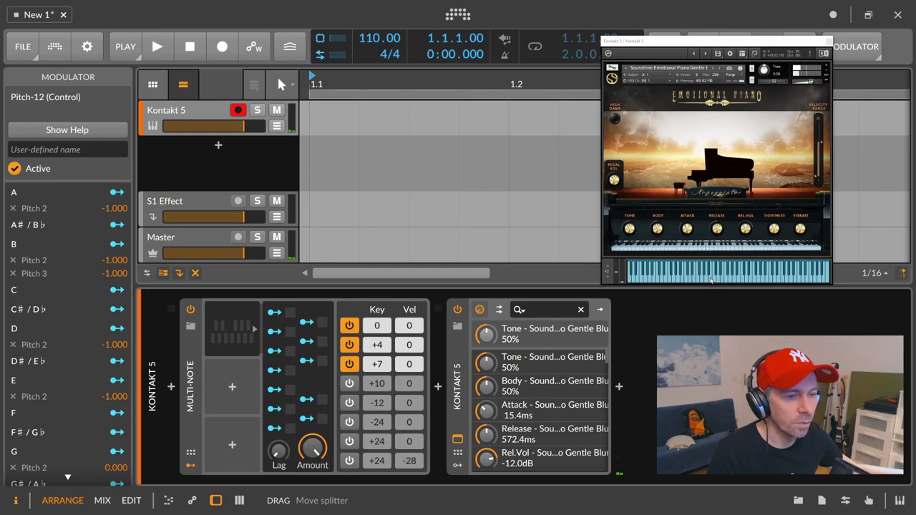
pyautogui.click(712, 284)
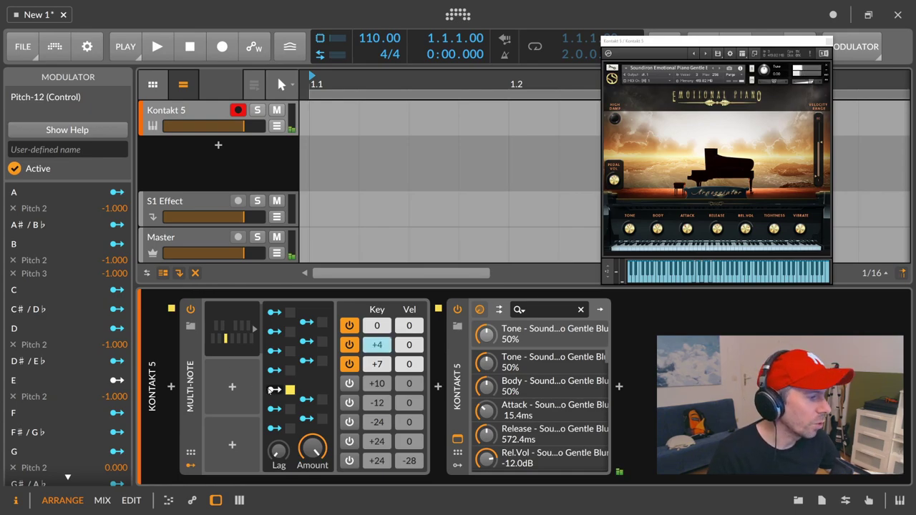
pyautogui.click(272, 389)
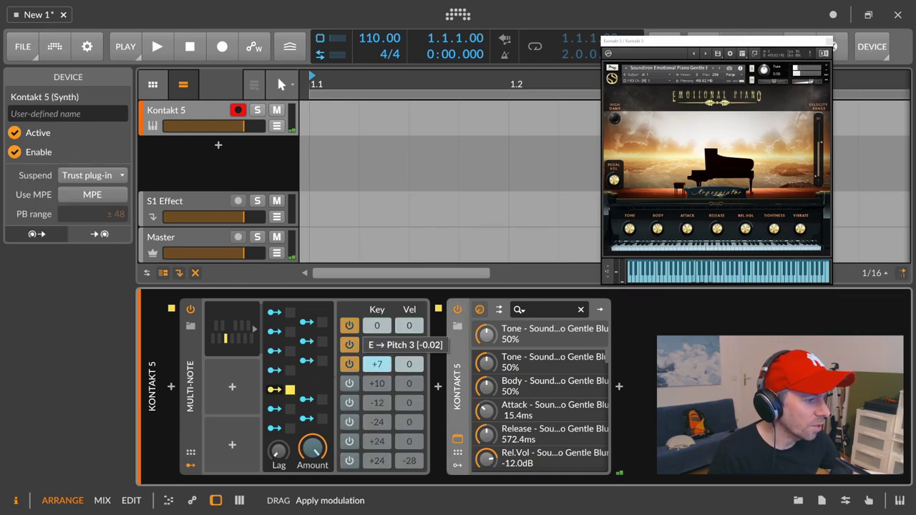
pyautogui.moveTo(377, 364); pyautogui.dragTo(377, 406)
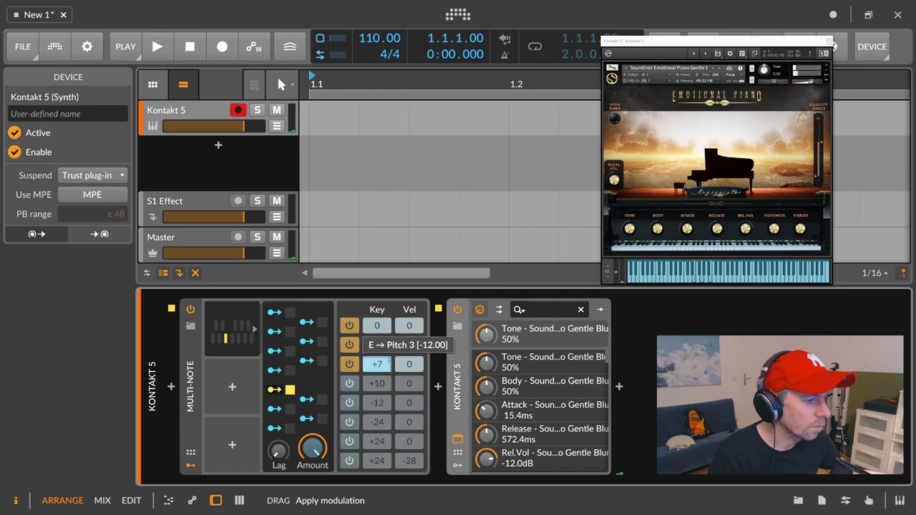
pyautogui.moveTo(377, 407); pyautogui.dragTo(377, 408)
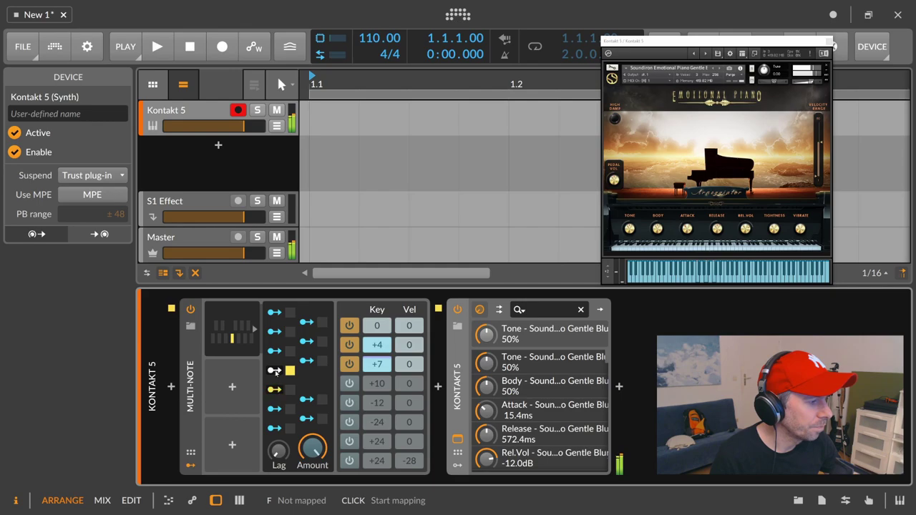
# - Map Pitch-12's F note to lower the third voice (+7 Key cell) by −12 semitones
pyautogui.click(274, 370)
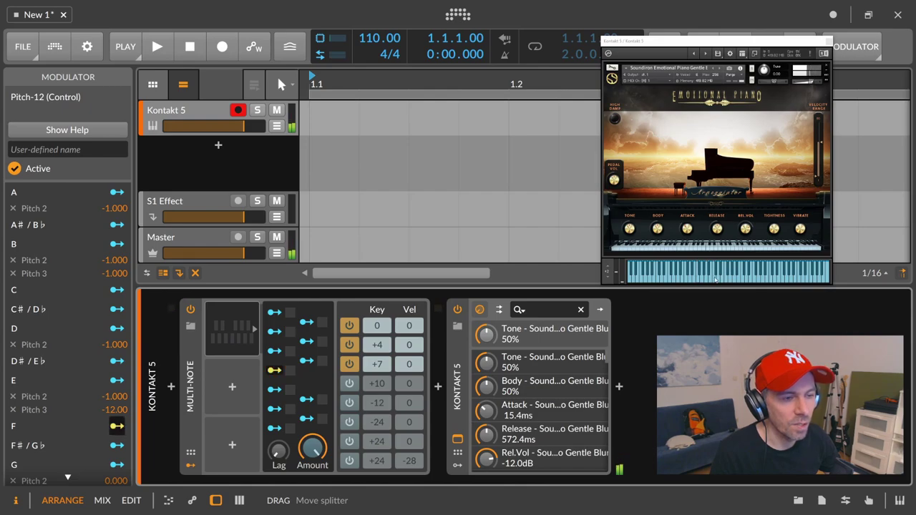
pyautogui.click(274, 370)
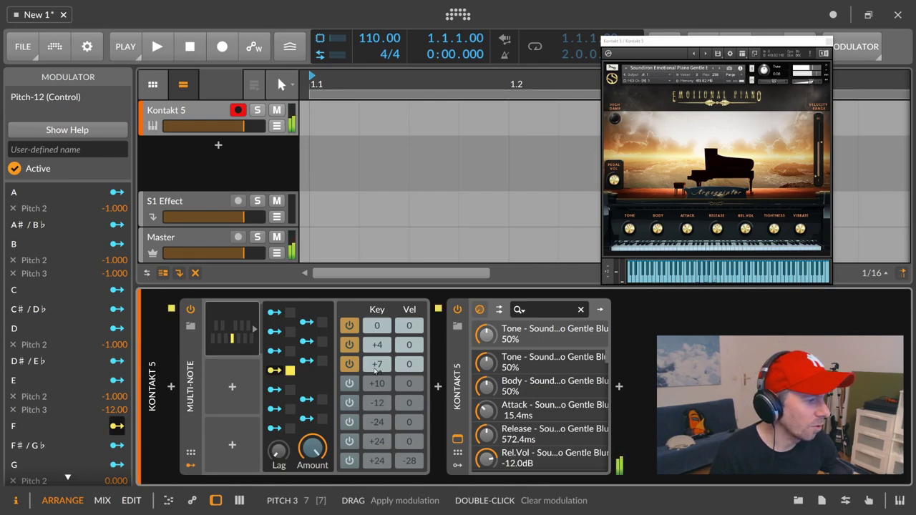
pyautogui.moveTo(378, 364); pyautogui.dragTo(377, 440)
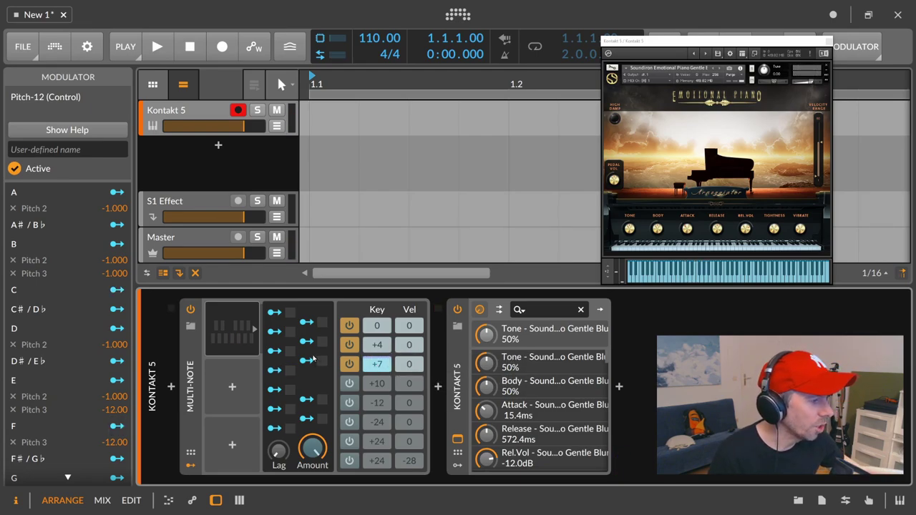
# - Map Pitch-12's A note to lower the third voice (+7 Key cell) by −12, matching E and F
pyautogui.click(275, 350)
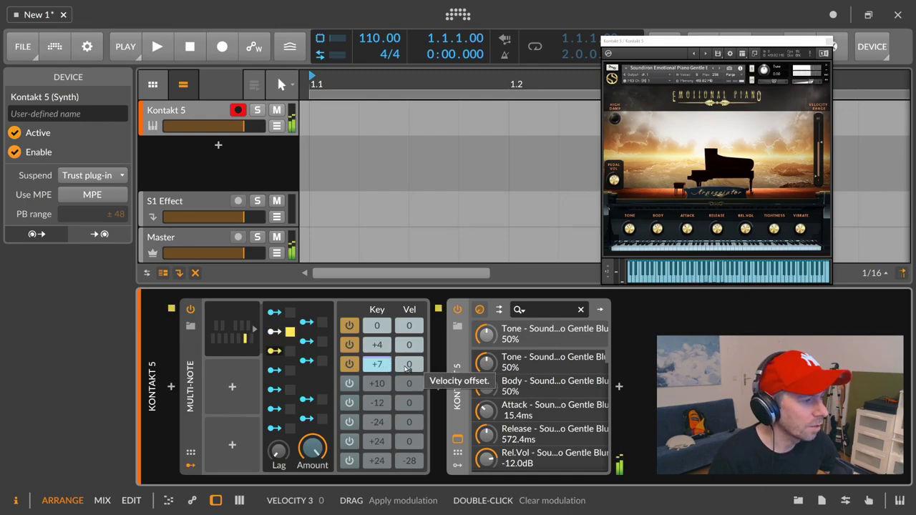
pyautogui.click(379, 361)
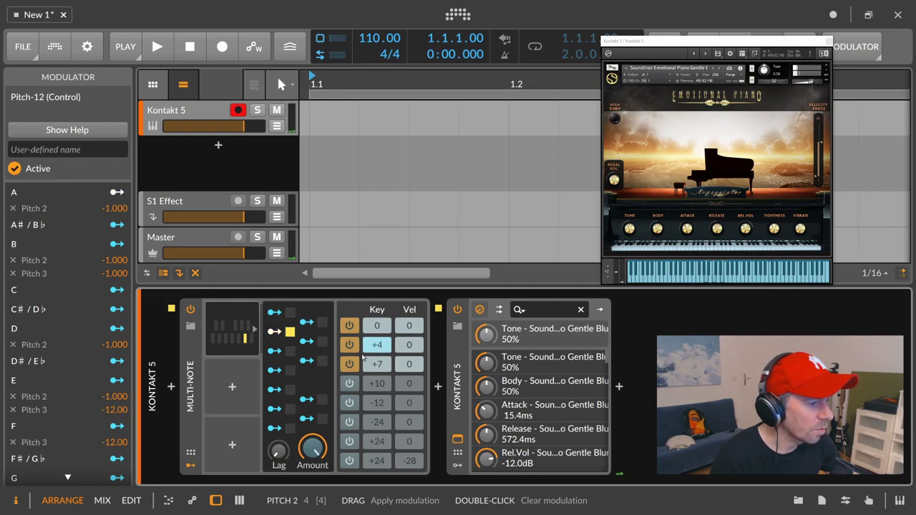
pyautogui.moveTo(376, 367); pyautogui.dragTo(376, 418)
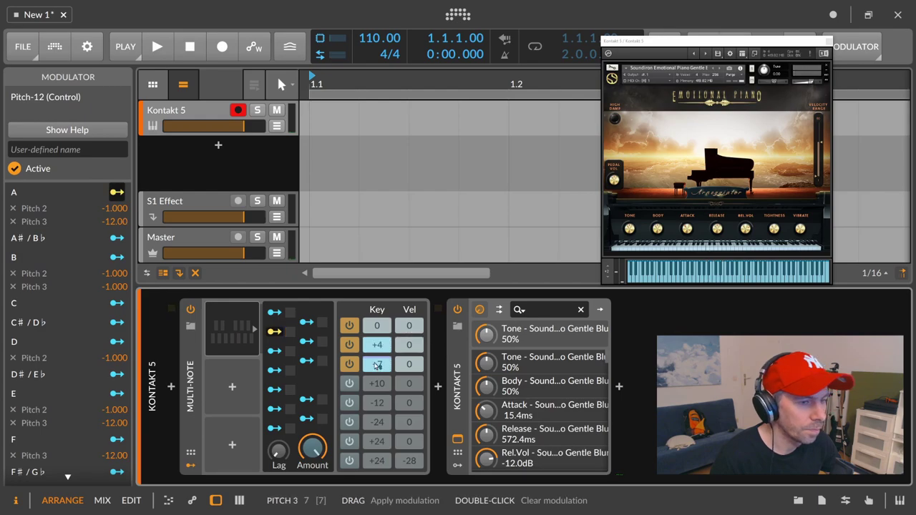
# - Play a note on the Kontakt keyboard, then change A's second-voice (+4 Key) mapping from −1 to −13
pyautogui.click(694, 281)
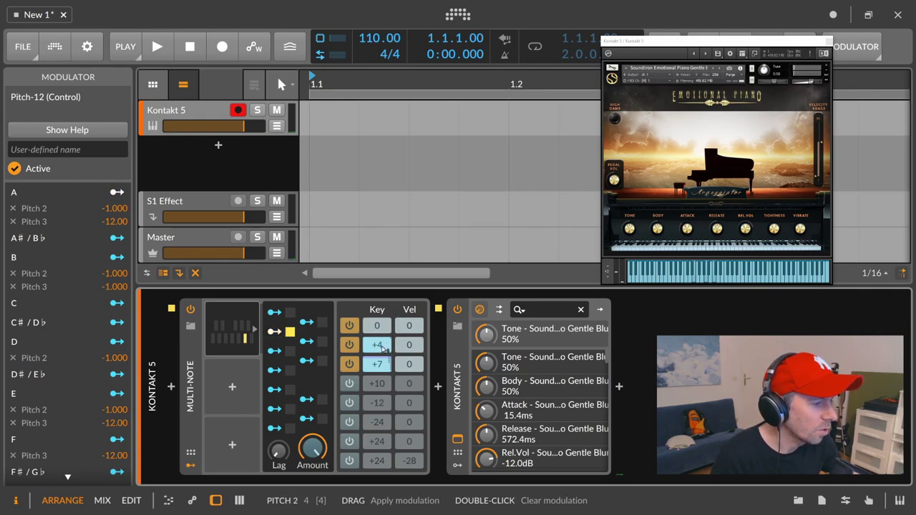
pyautogui.moveTo(380, 349); pyautogui.dragTo(380, 348)
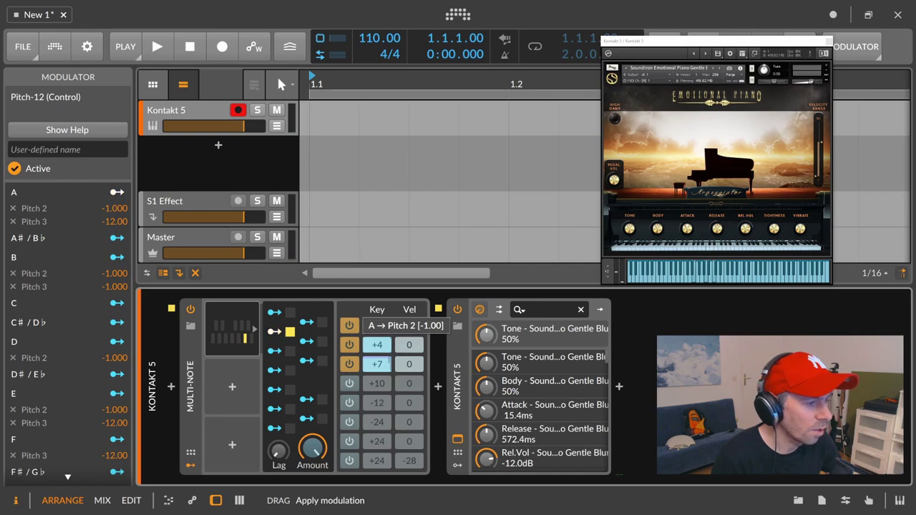
pyautogui.moveTo(380, 349); pyautogui.dragTo(380, 367)
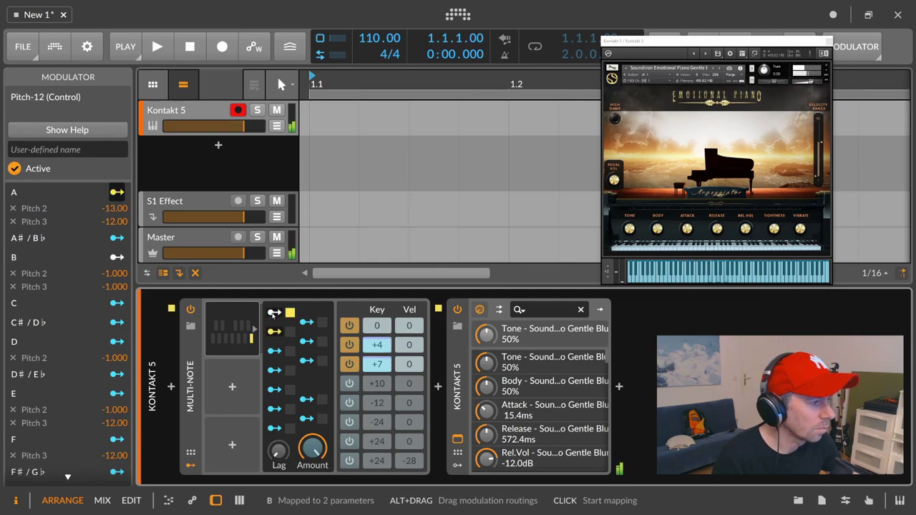
# - Put Pitch-12's B note into modulation mapping mode
pyautogui.click(333, 335)
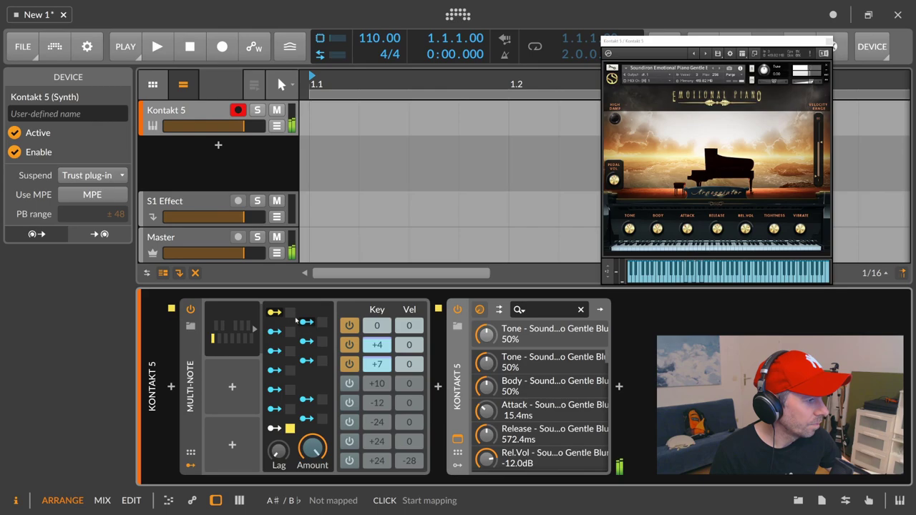
# - Change the Multi-Note second voice's Key offset from +4 to +16
pyautogui.click(275, 313)
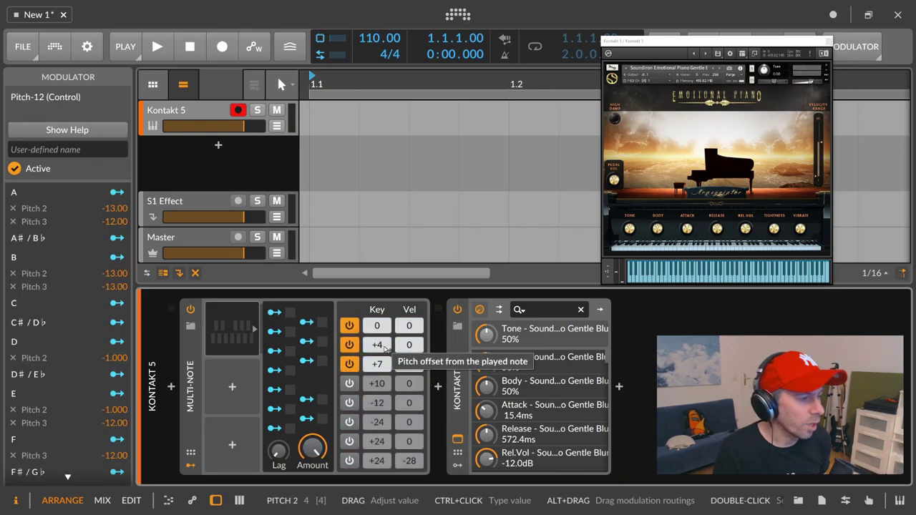
pyautogui.doubleClick(384, 346)
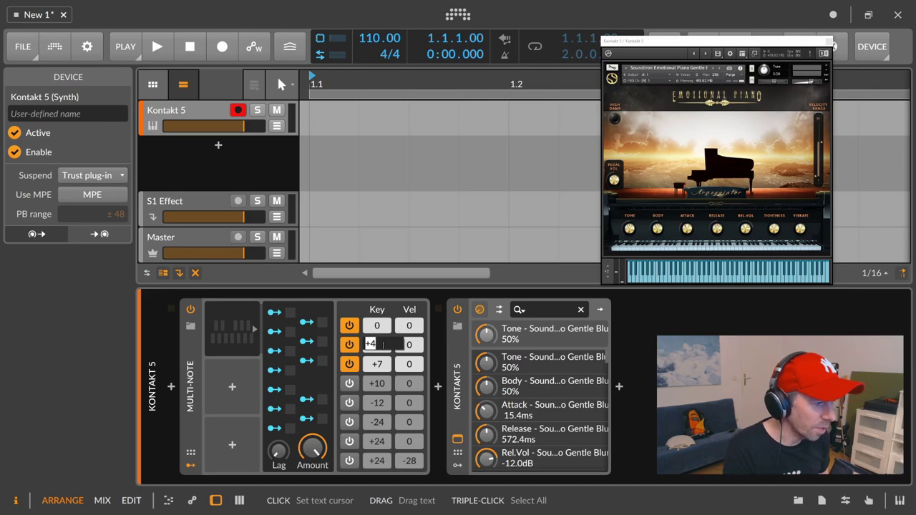
pyautogui.write('16')
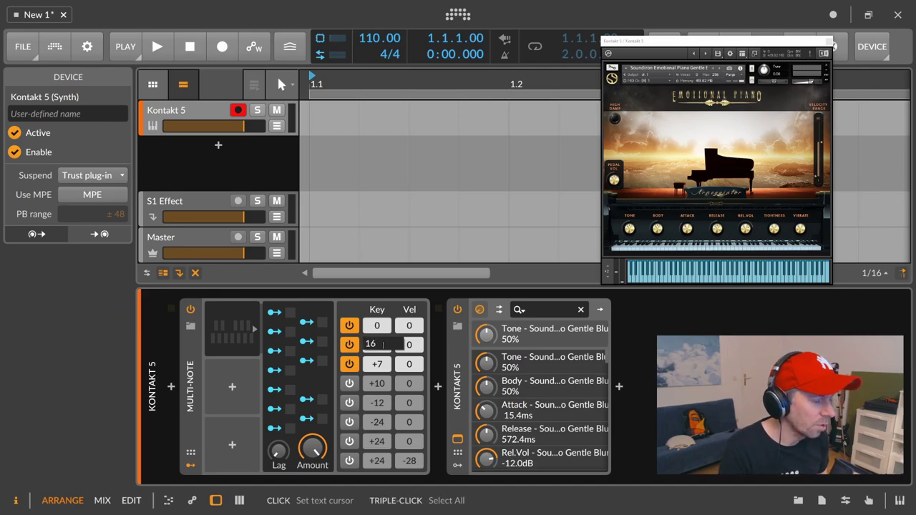
pyautogui.press('Return')
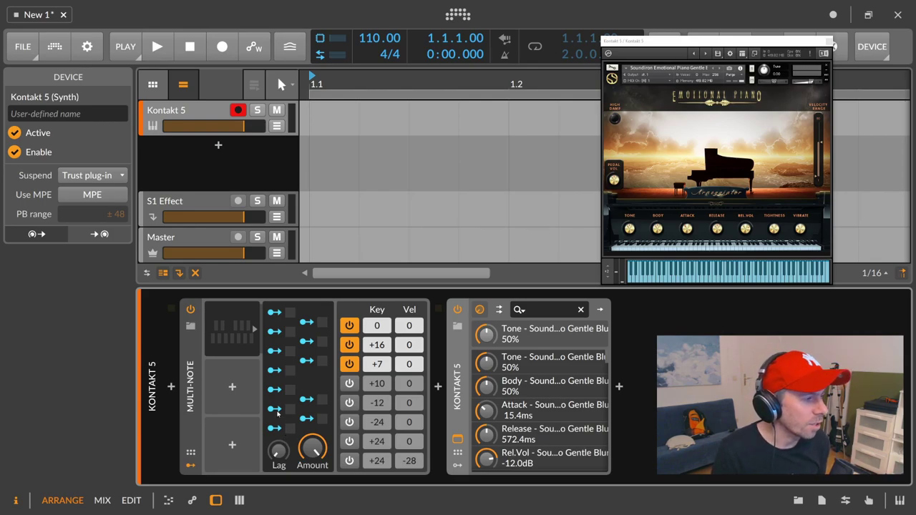
# - Show the Pitch-12 note mappings with the chord now at 0, +16, +7
pyautogui.click(235, 331)
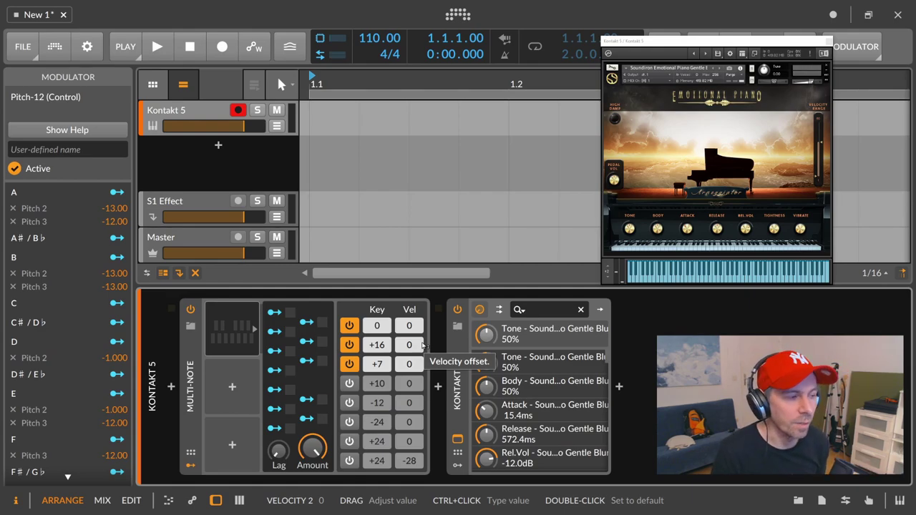
# - Expand the Pitch-12 slot to reveal its routing column with the Lag and Amount knobs
pyautogui.click(228, 334)
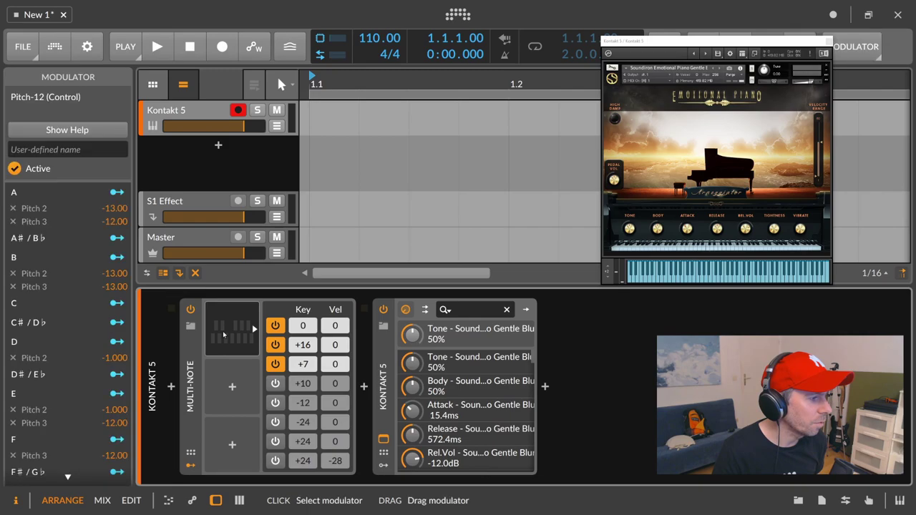
pyautogui.click(227, 333)
pyautogui.click(227, 333)
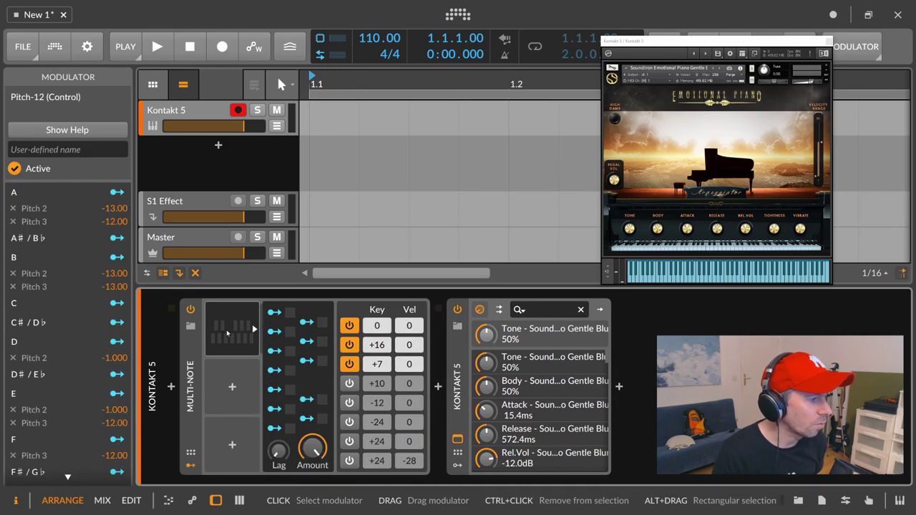